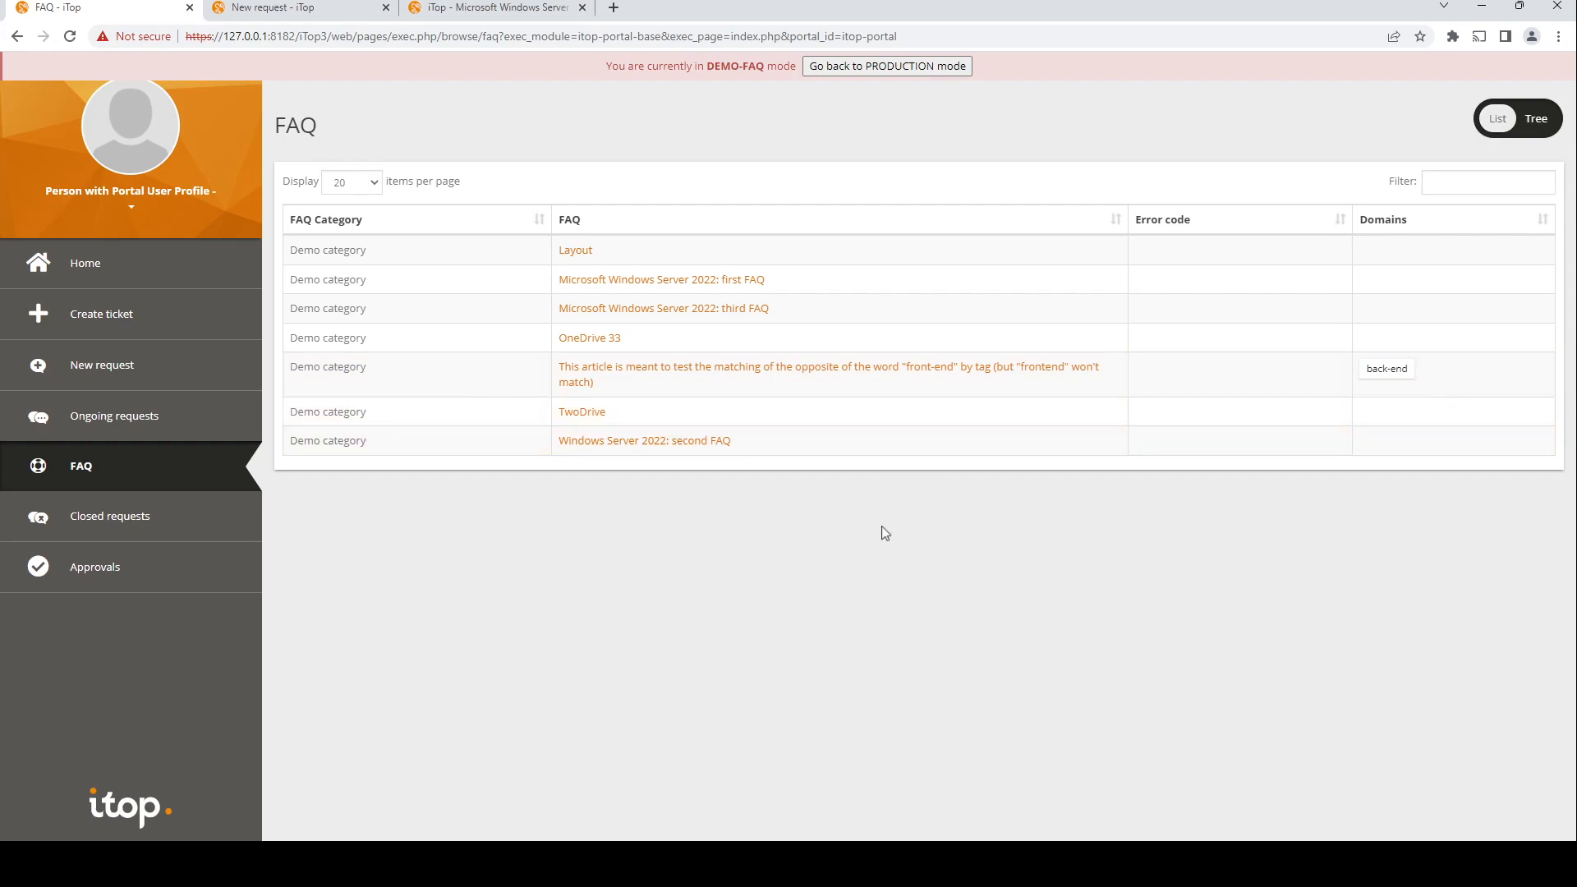
Step: Open a new user request form for Subcategory #1 of demo service #5 in the portal
left_click(99, 366)
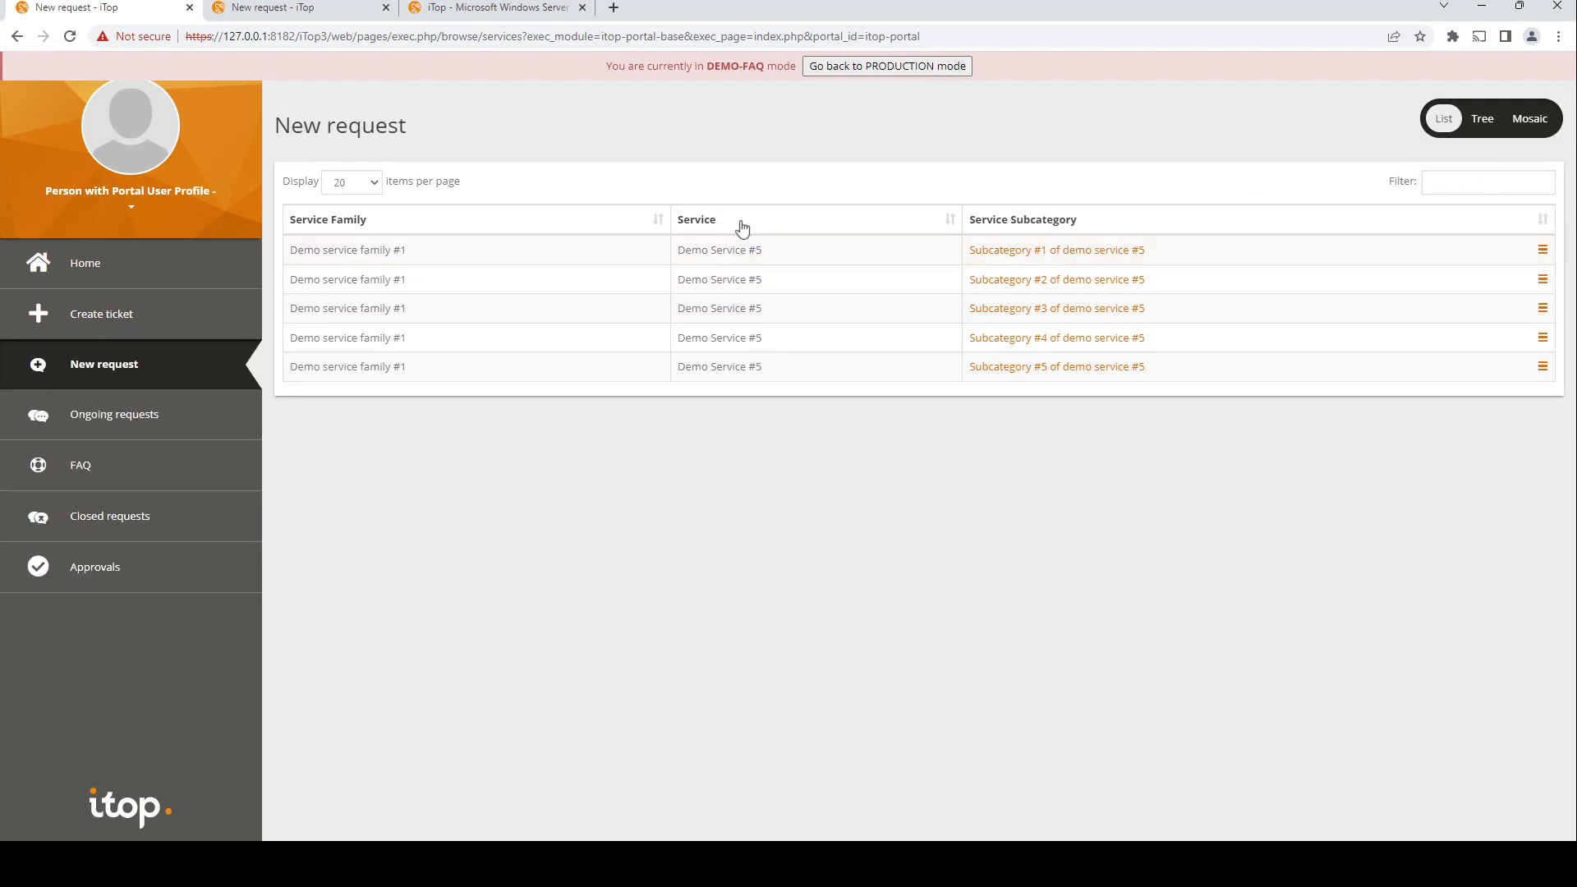
left_click(1544, 250)
left_click(1504, 208)
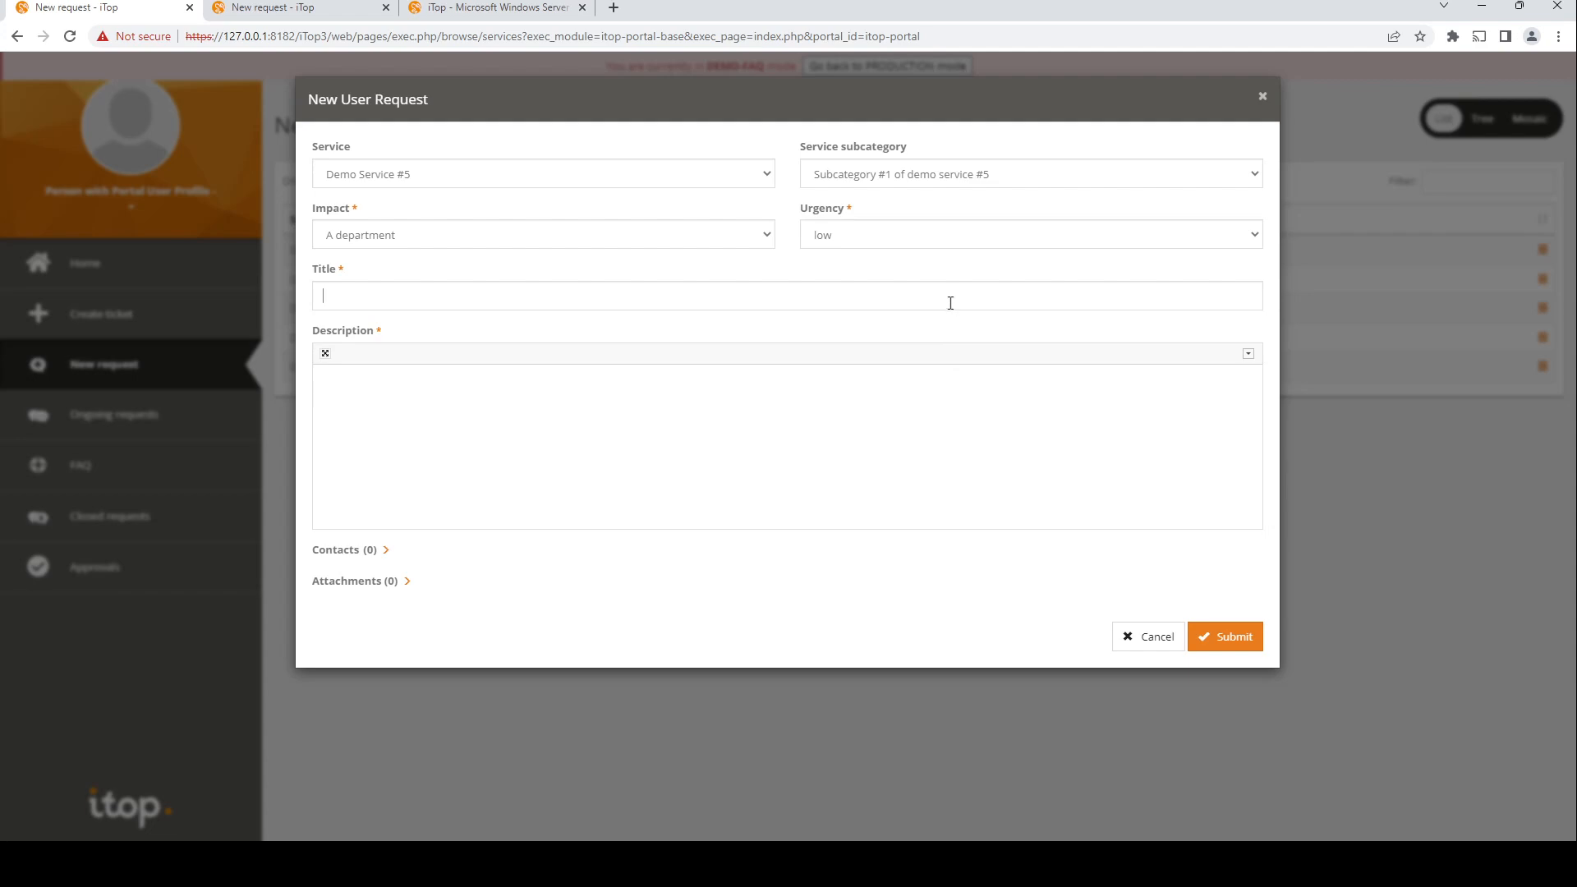
left_click(950, 299)
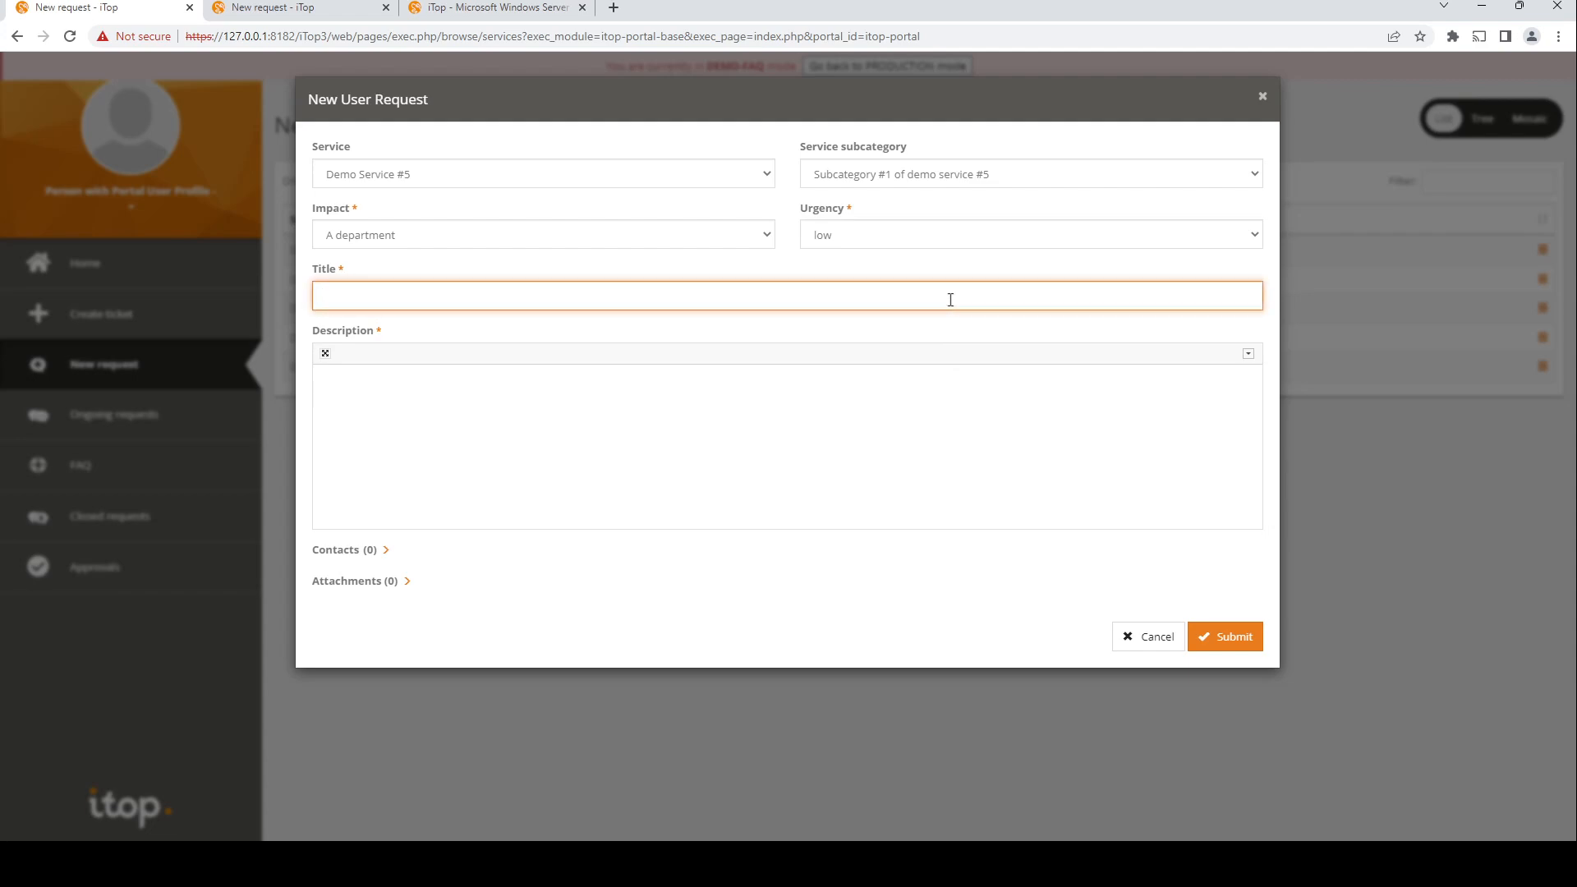
Step: Enter the title 'issue with microsoft onedrive' and expand the suggested TwoDrive article
type("issue with microsoft onedrive")
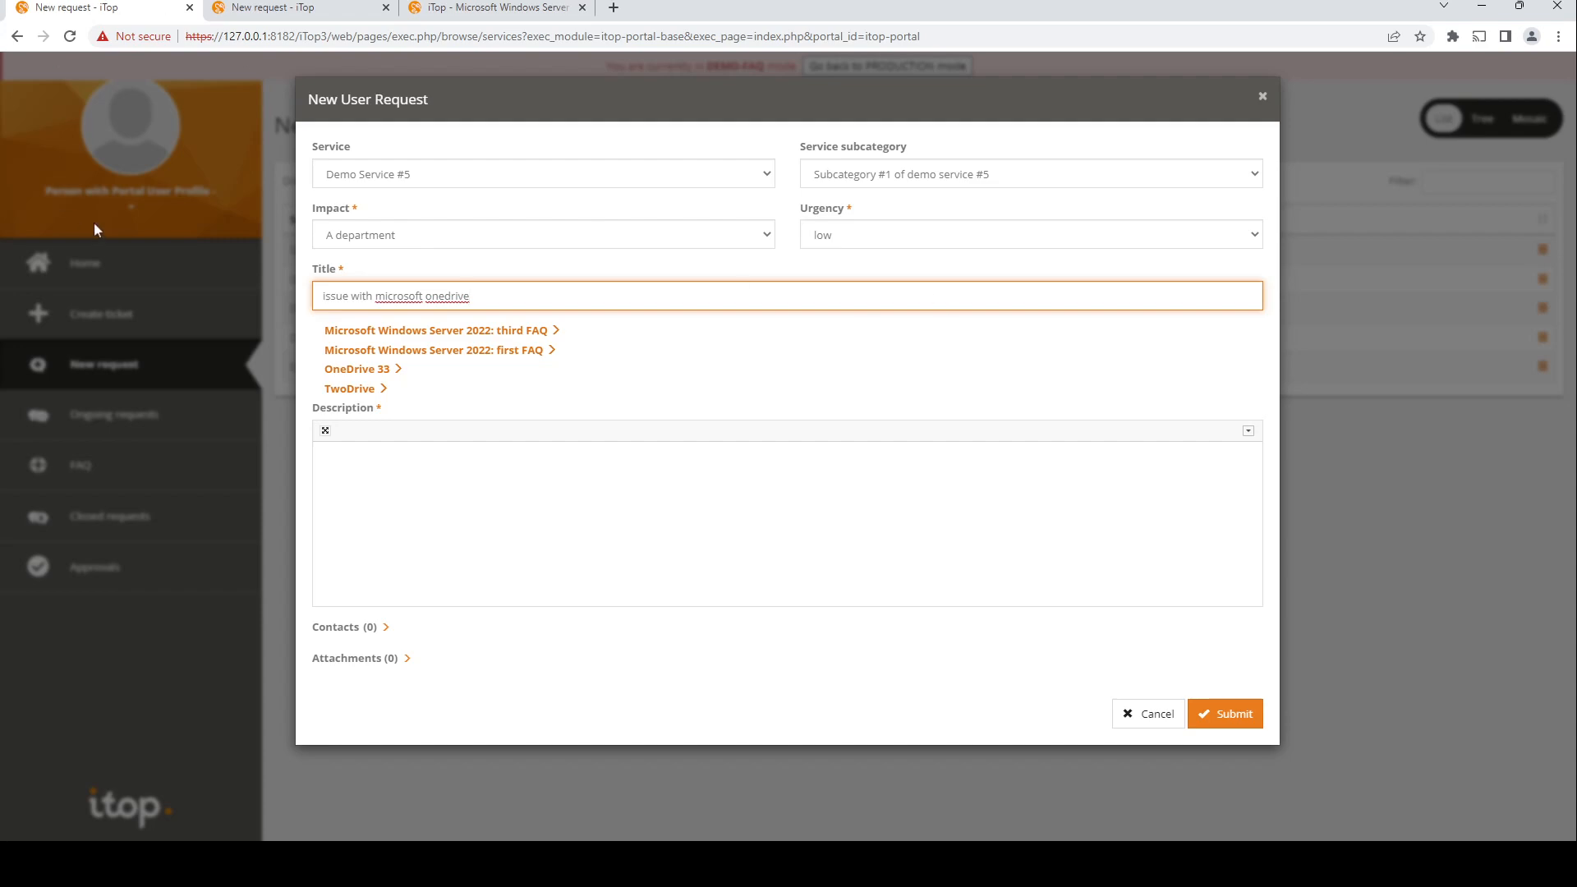
left_click(384, 392)
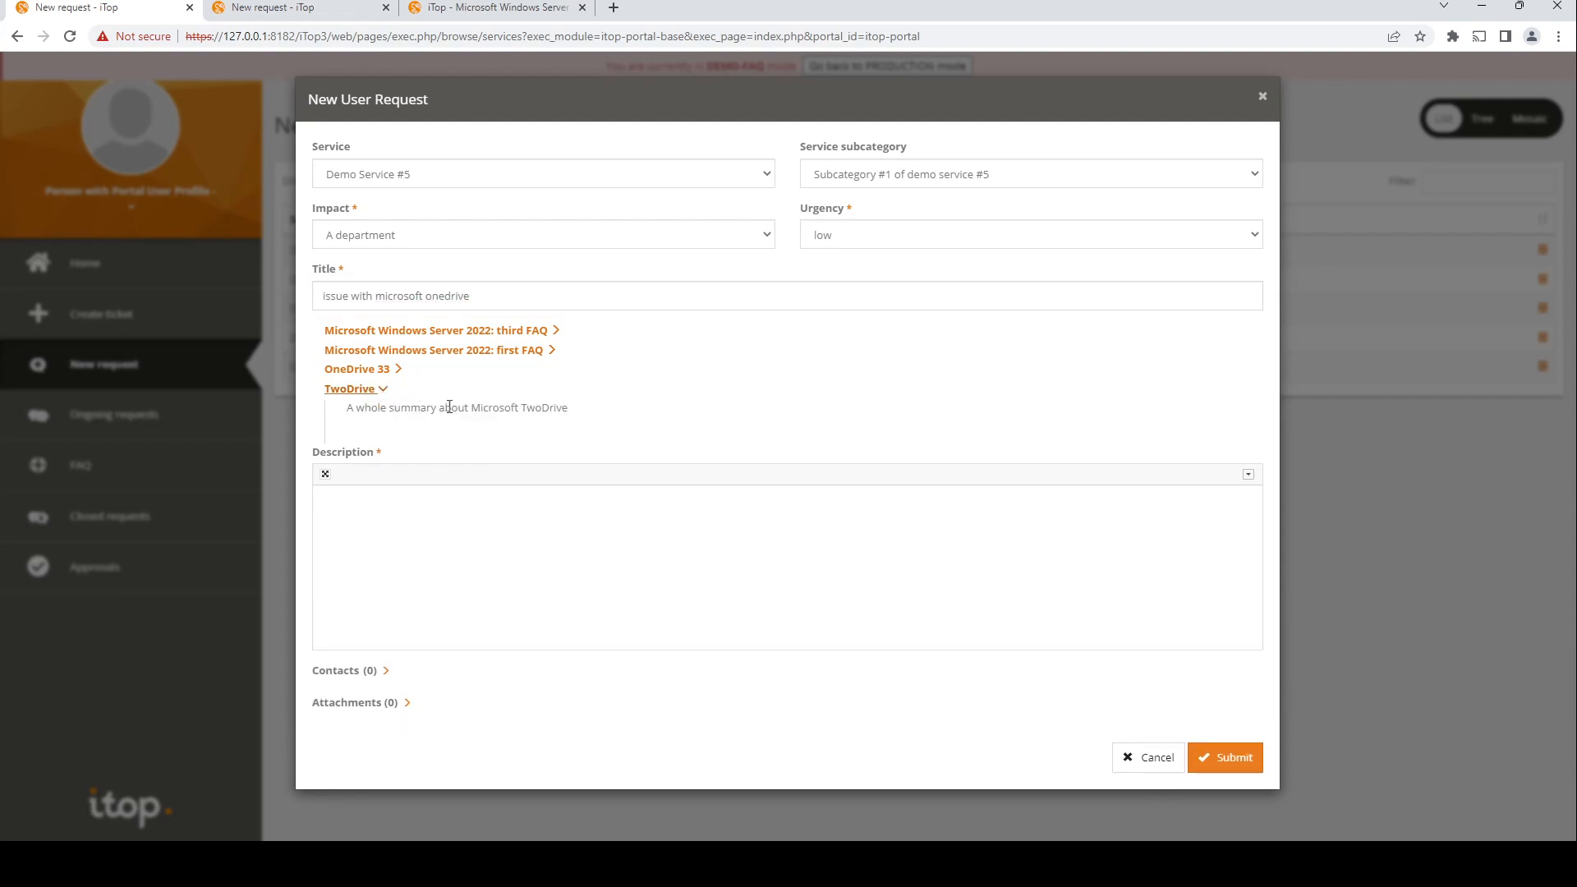
Step: Expand the other suggested FAQ articles below the title to read their summaries
double_click(495, 408)
left_click(501, 421)
left_click(534, 283)
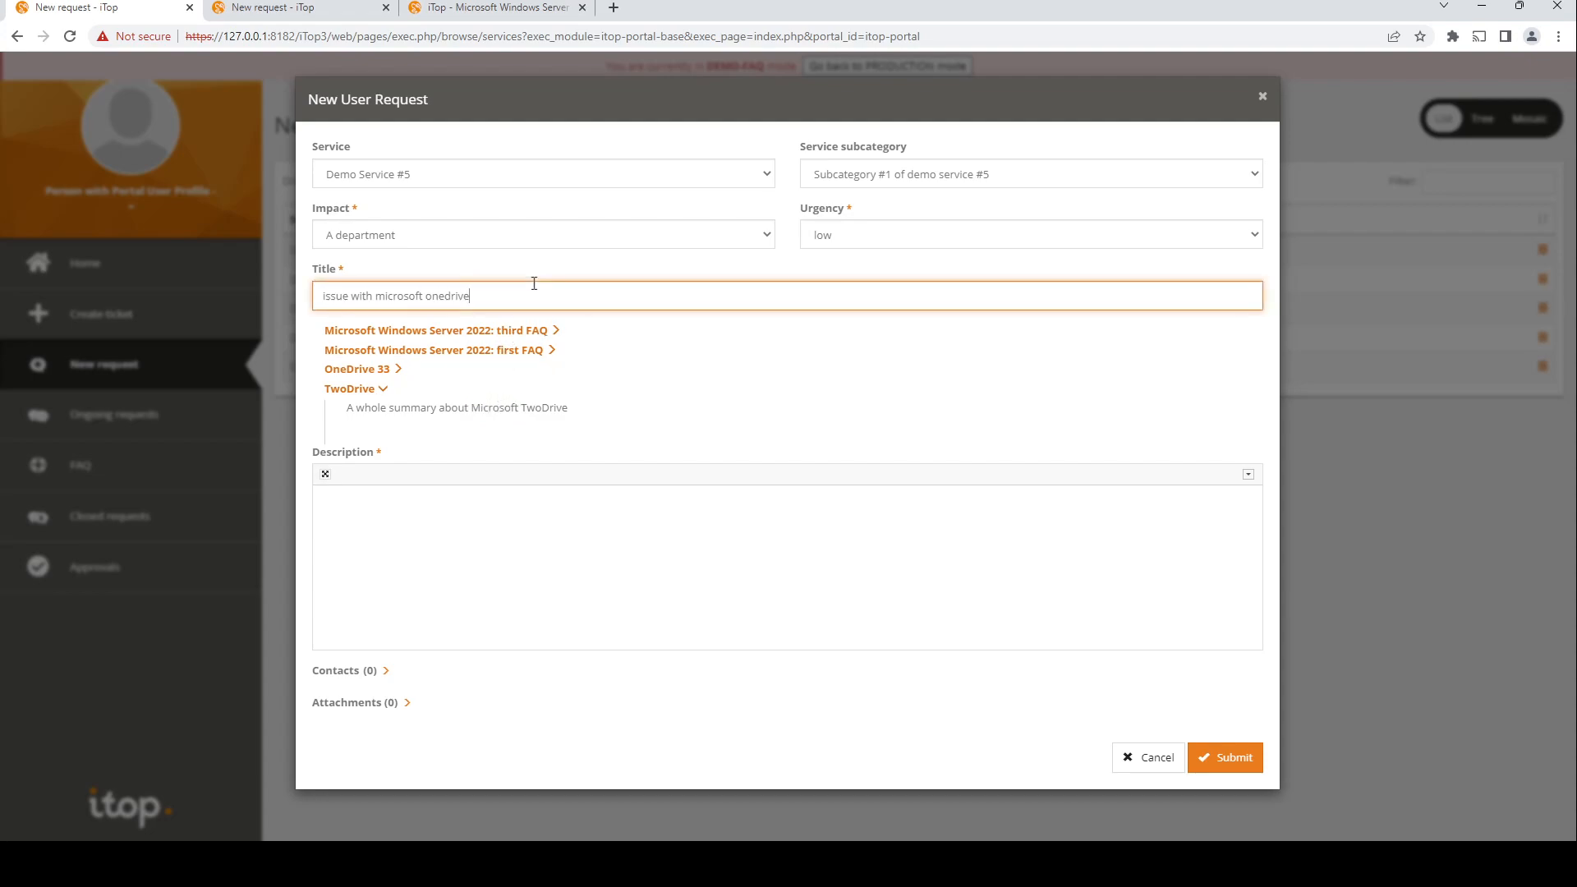
left_click(401, 371)
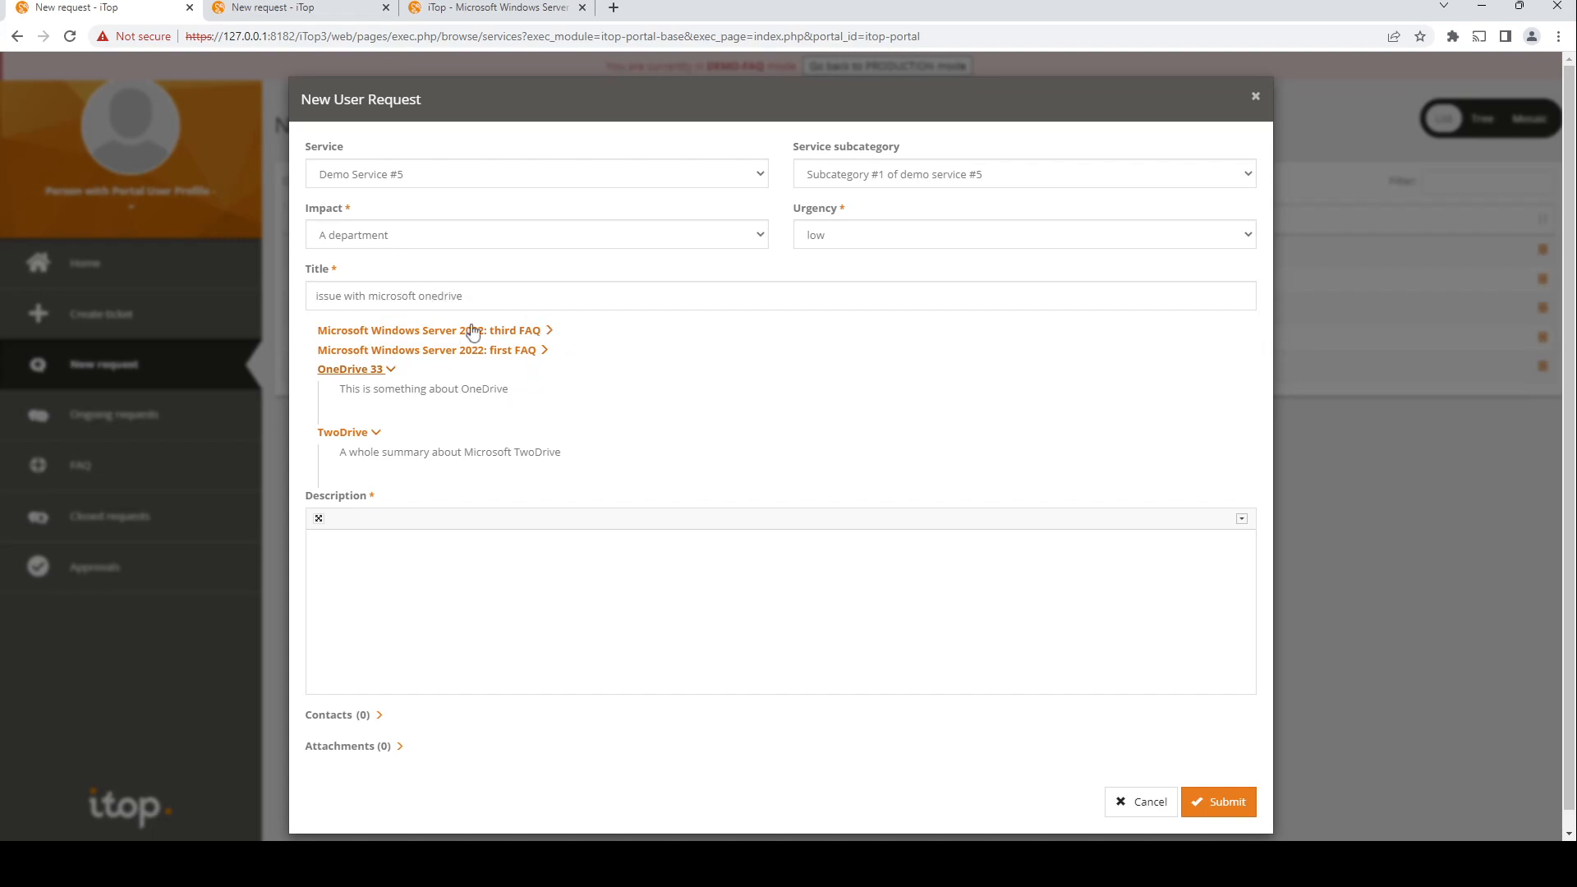
left_click(544, 351)
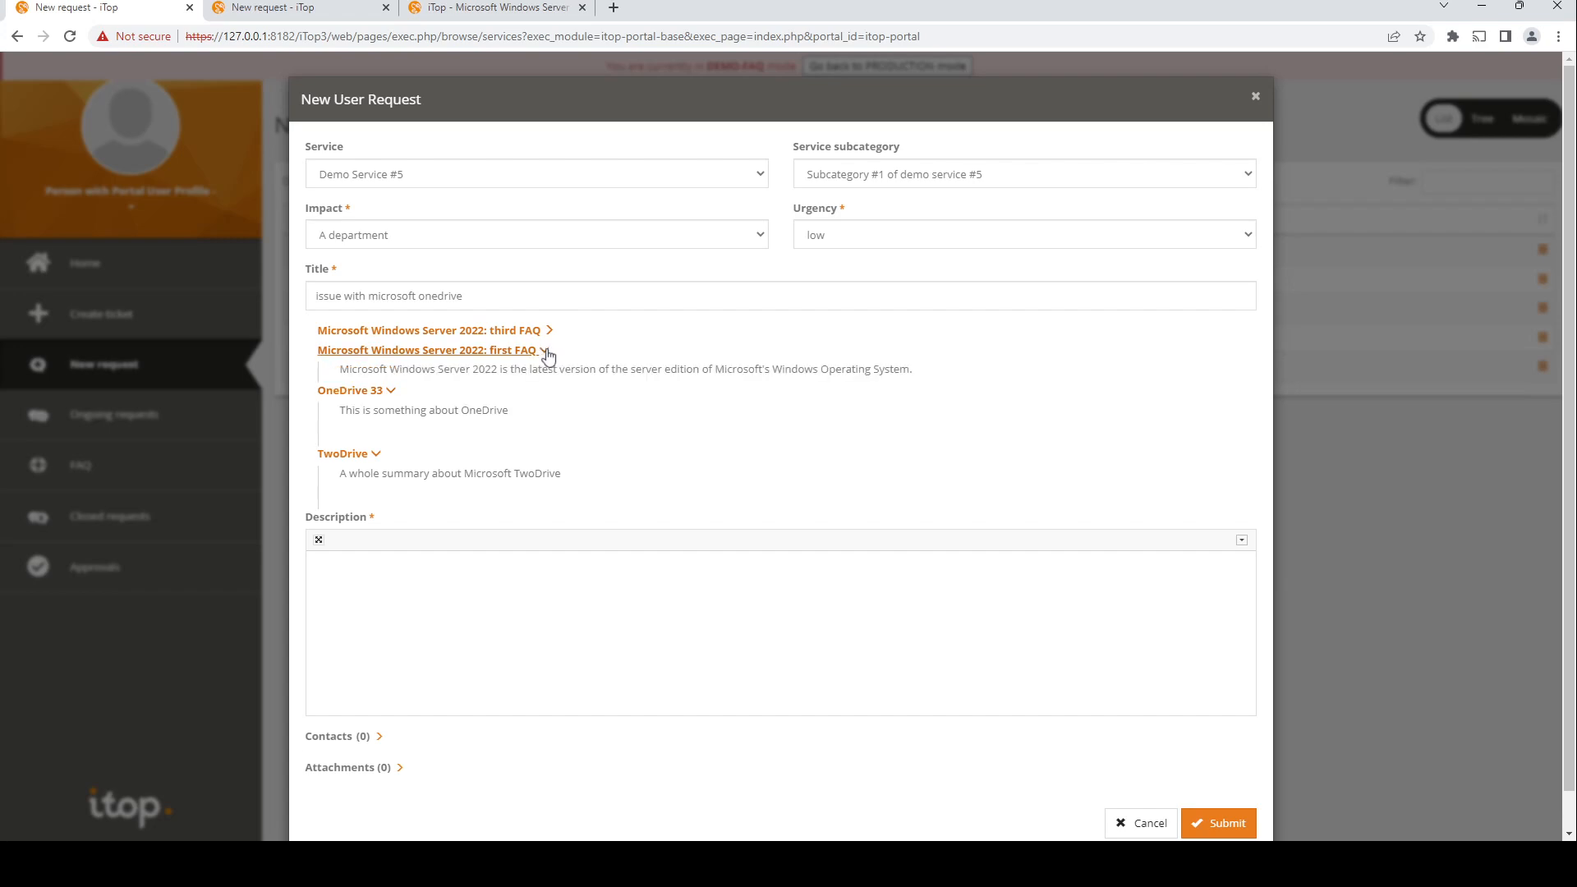
left_click(551, 334)
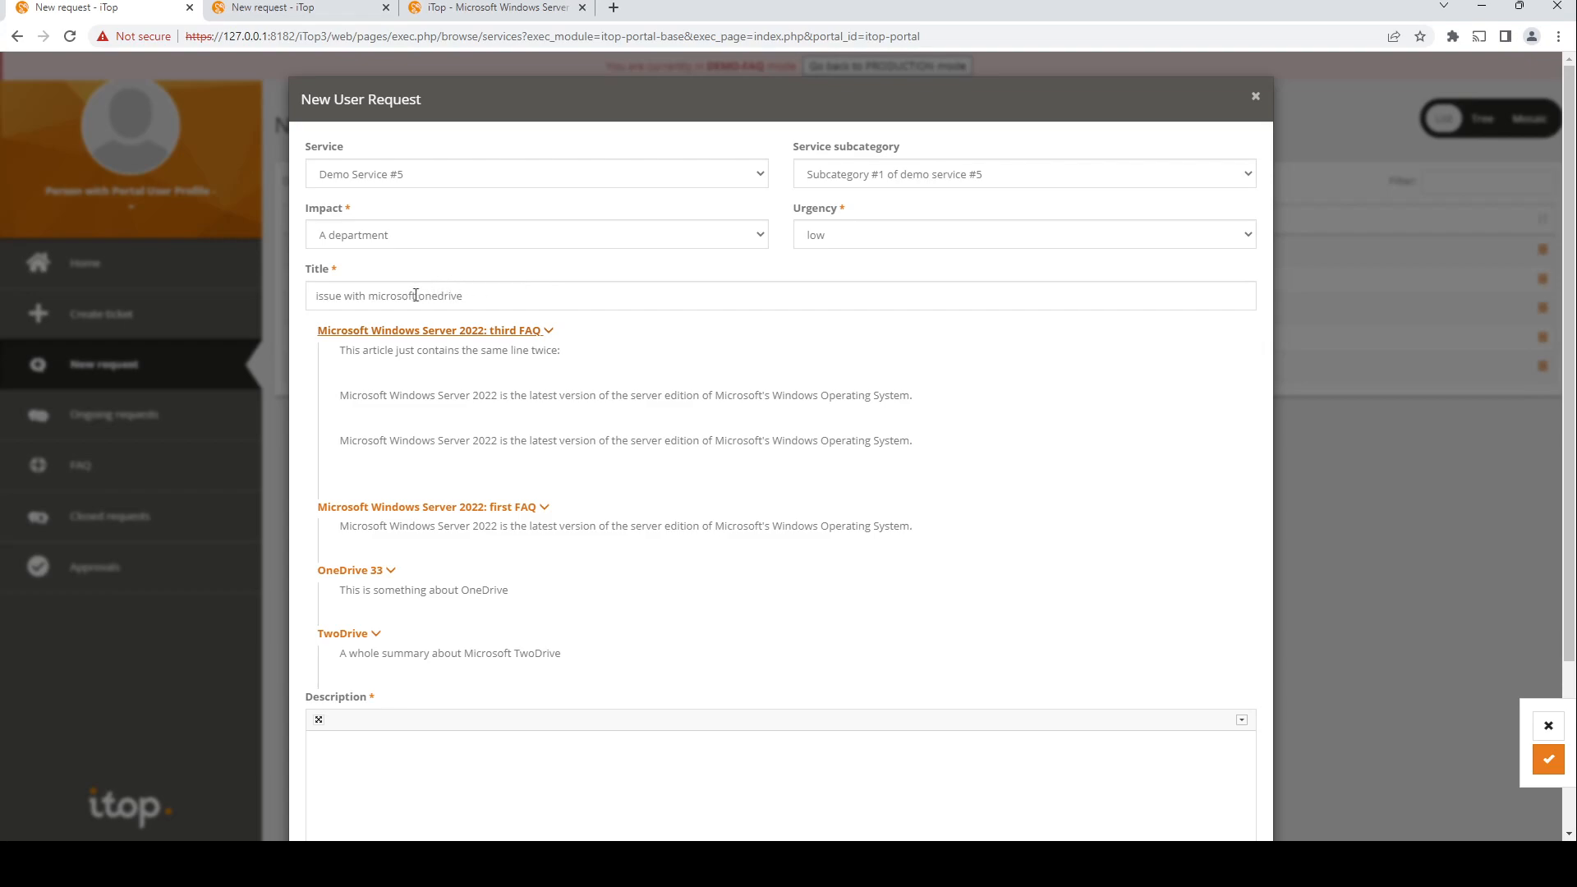
Step: Append 'something' to the title, then close the form and confirm leaving it
left_click(515, 297)
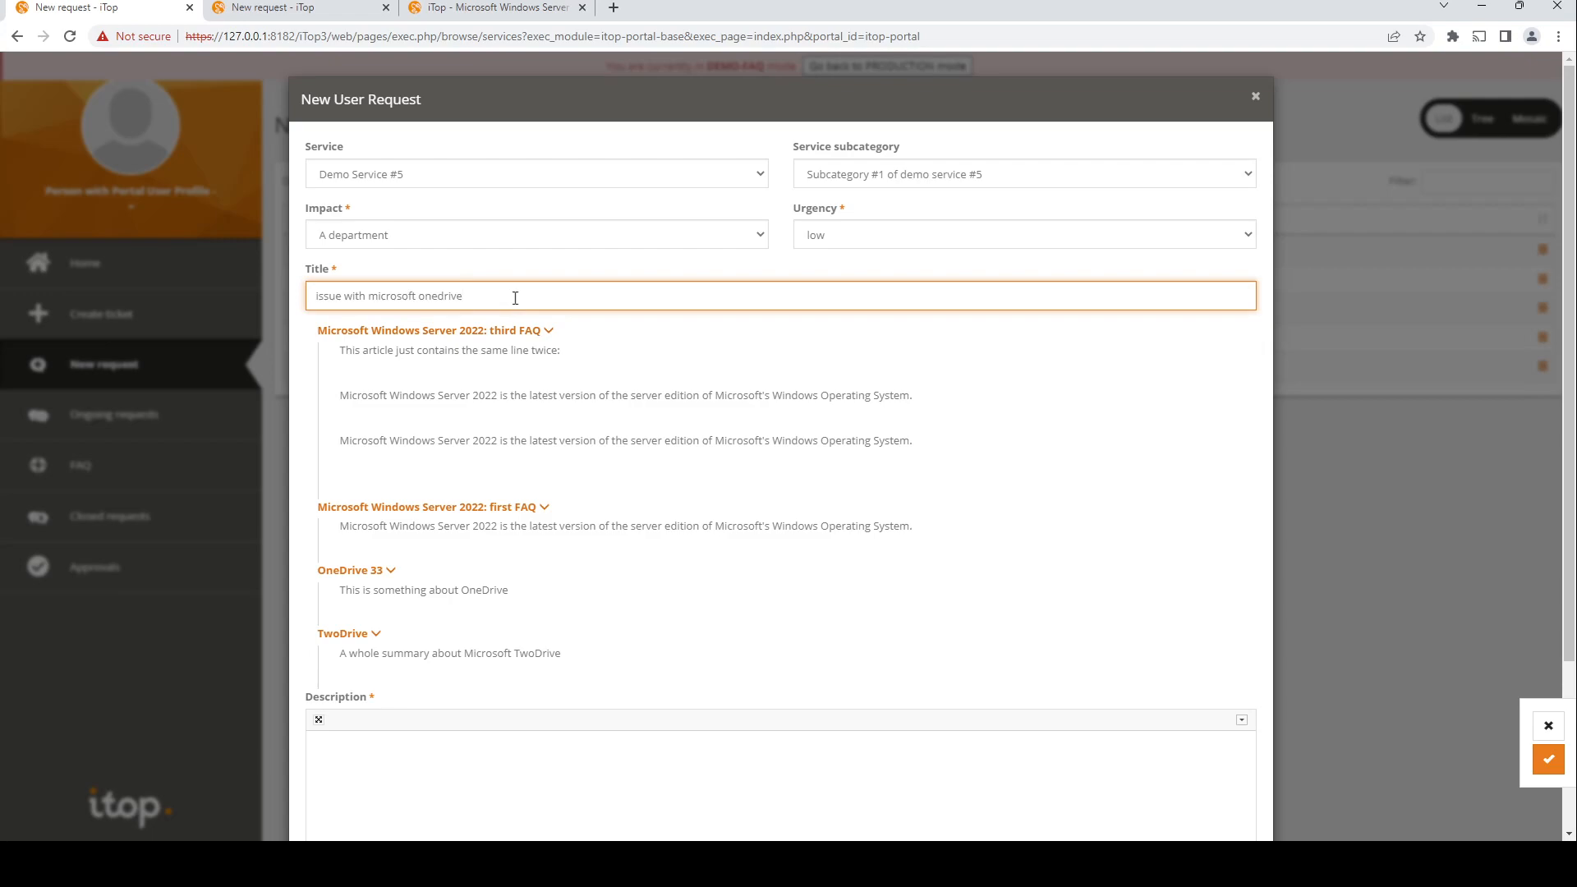
type("something")
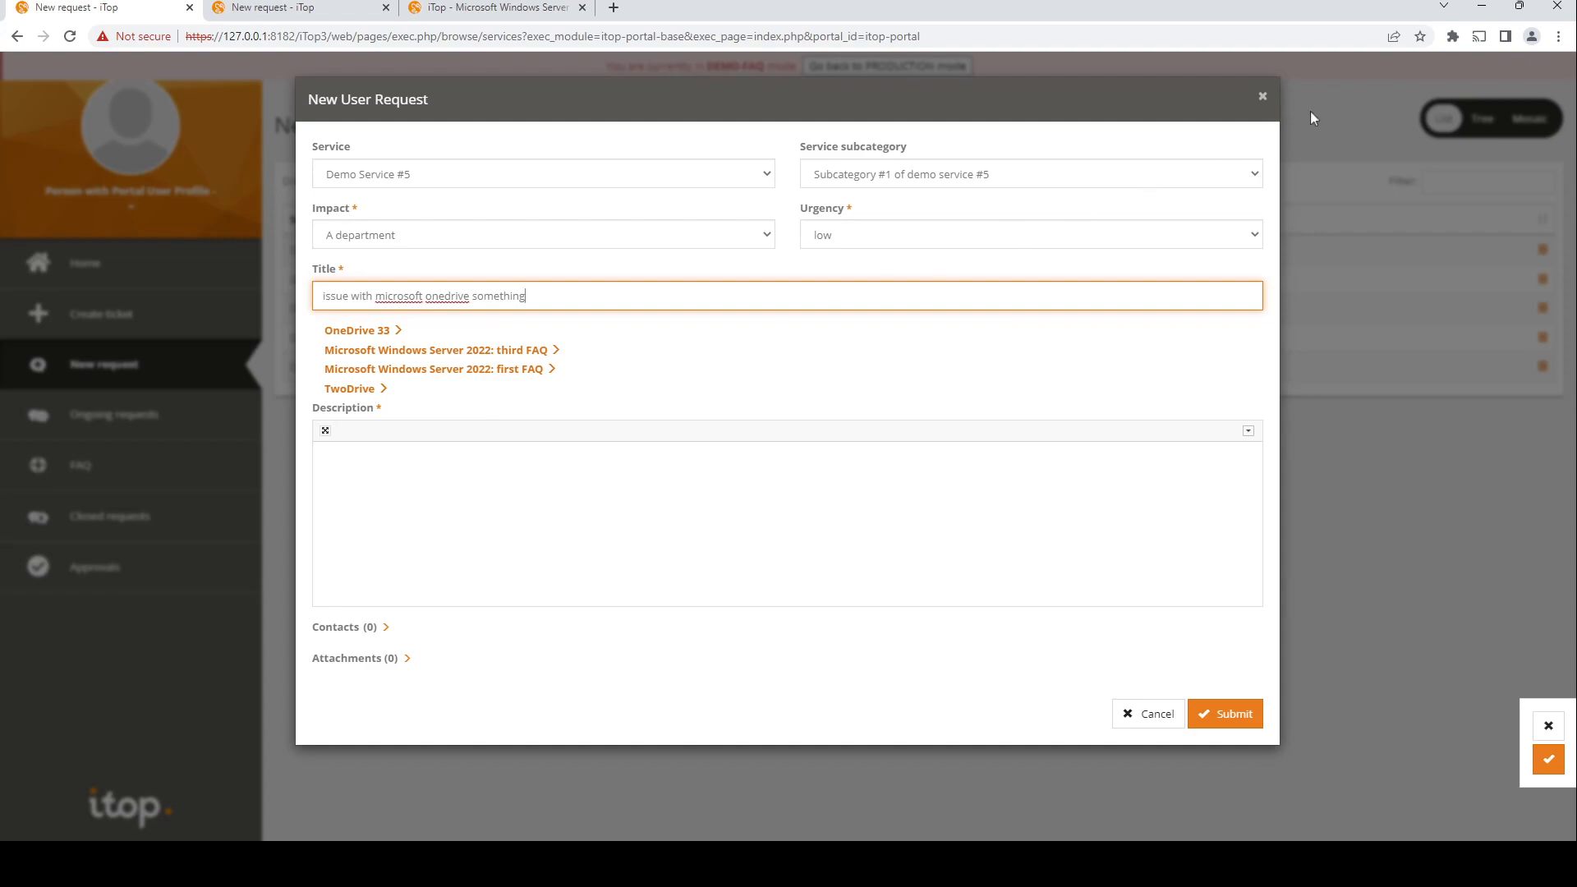
left_click(1264, 98)
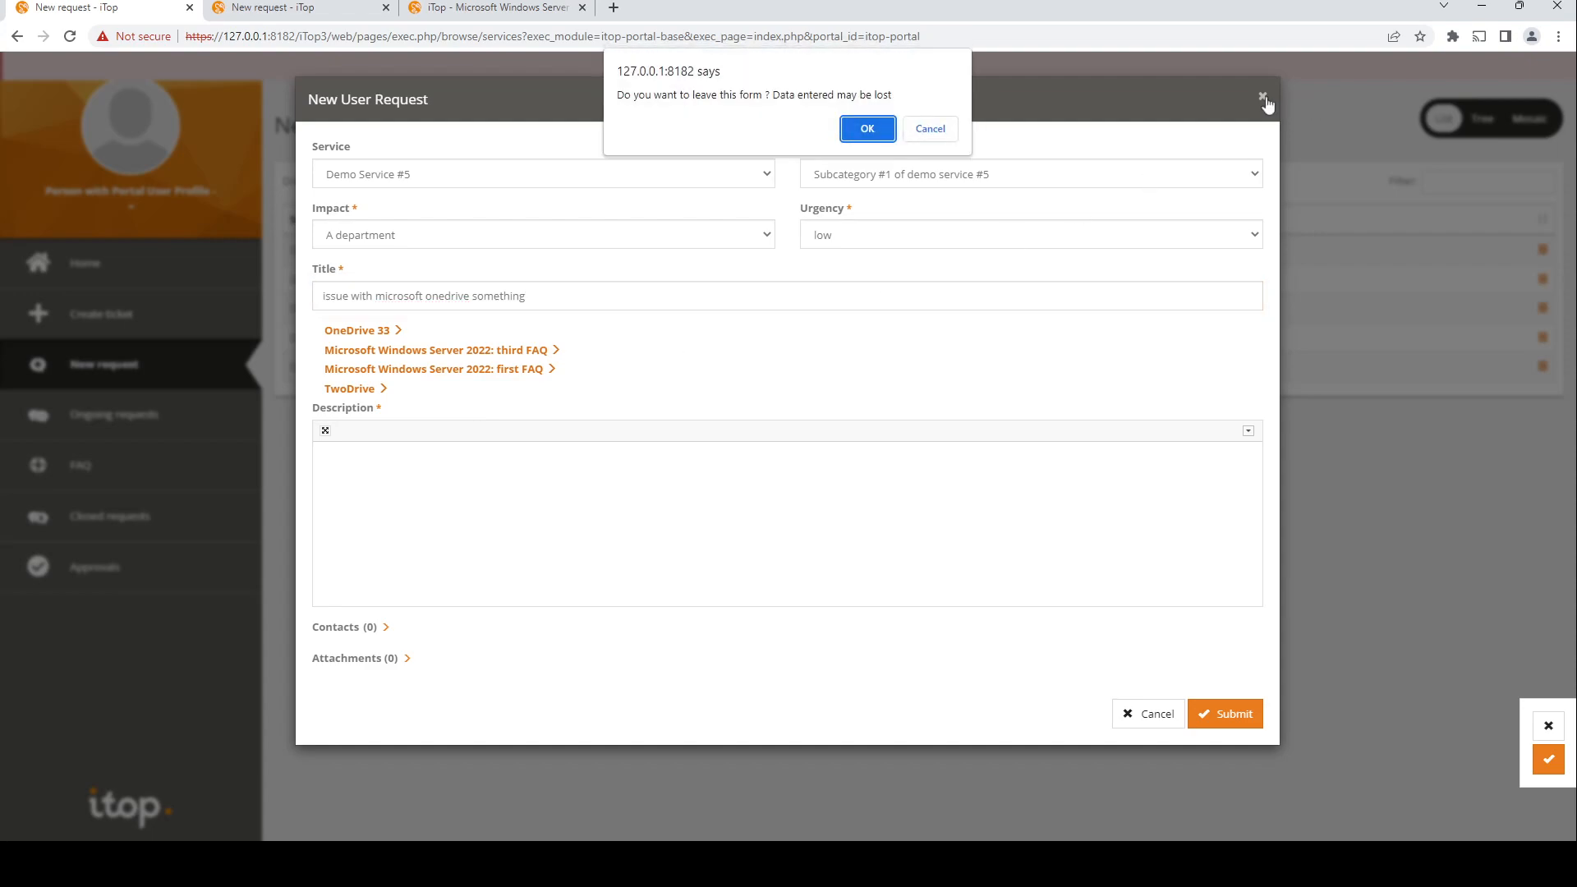
left_click(857, 138)
Step: Create a ticket titled 'microsoft windows server' from the Create ticket page
left_click(92, 329)
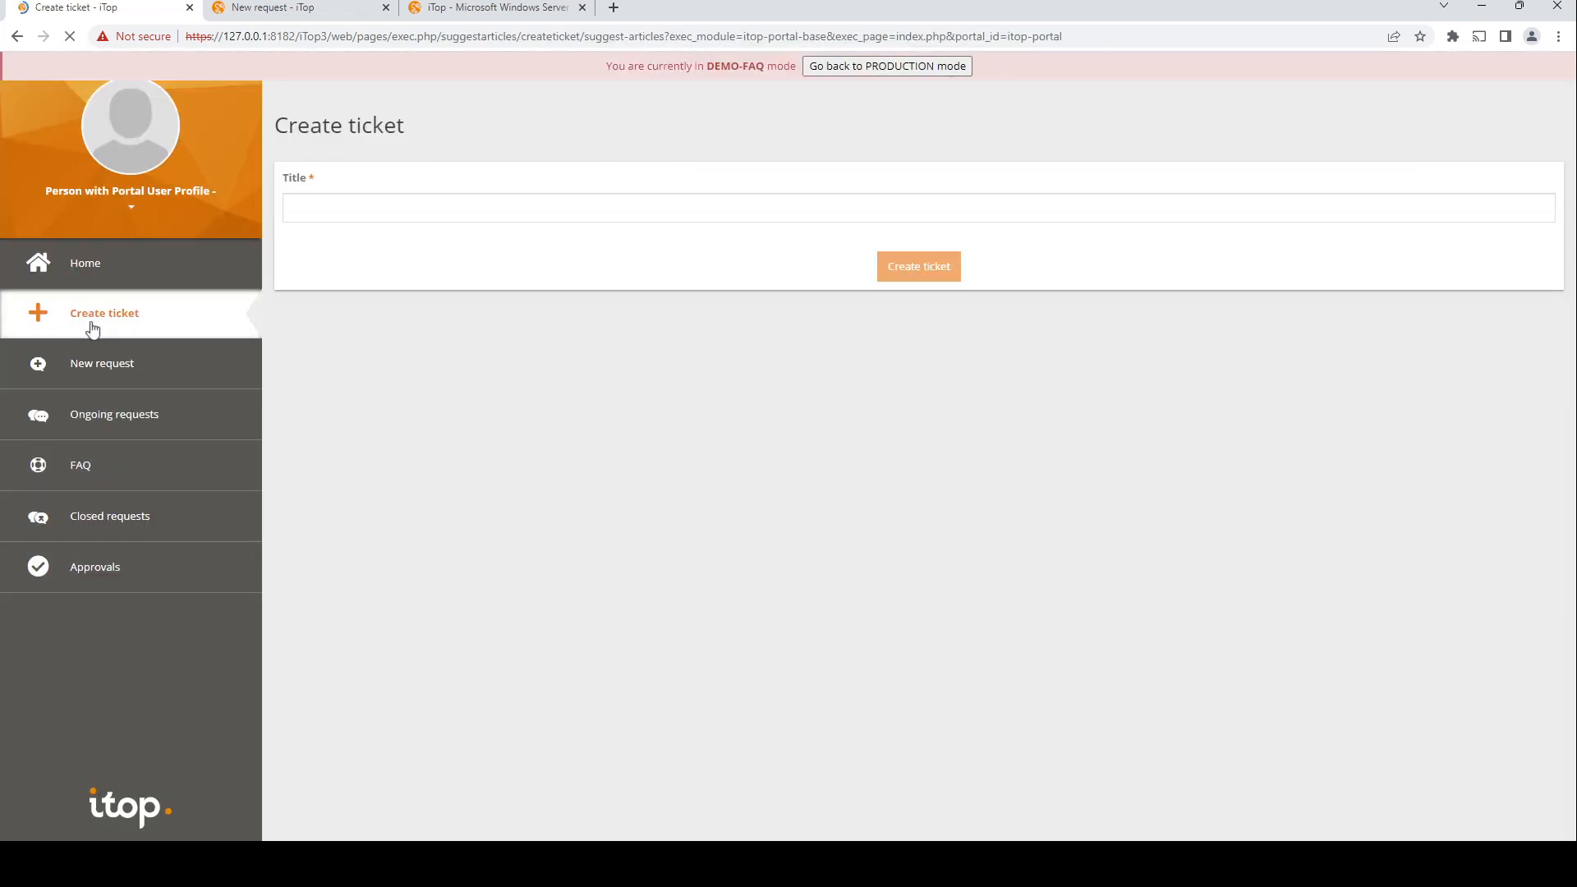
left_click(306, 209)
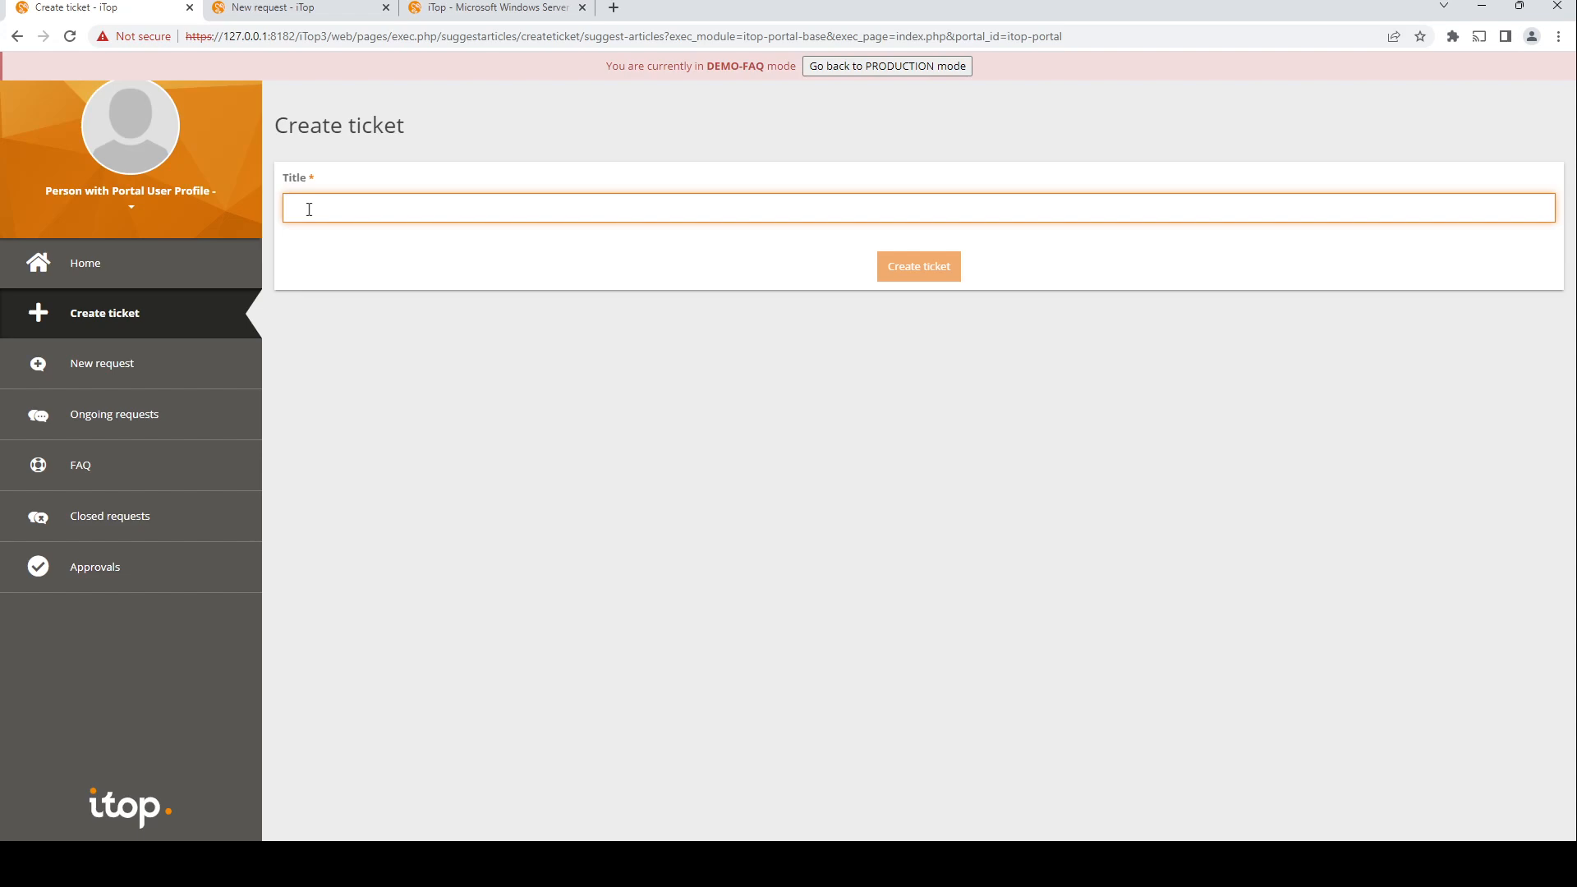
type("microsof")
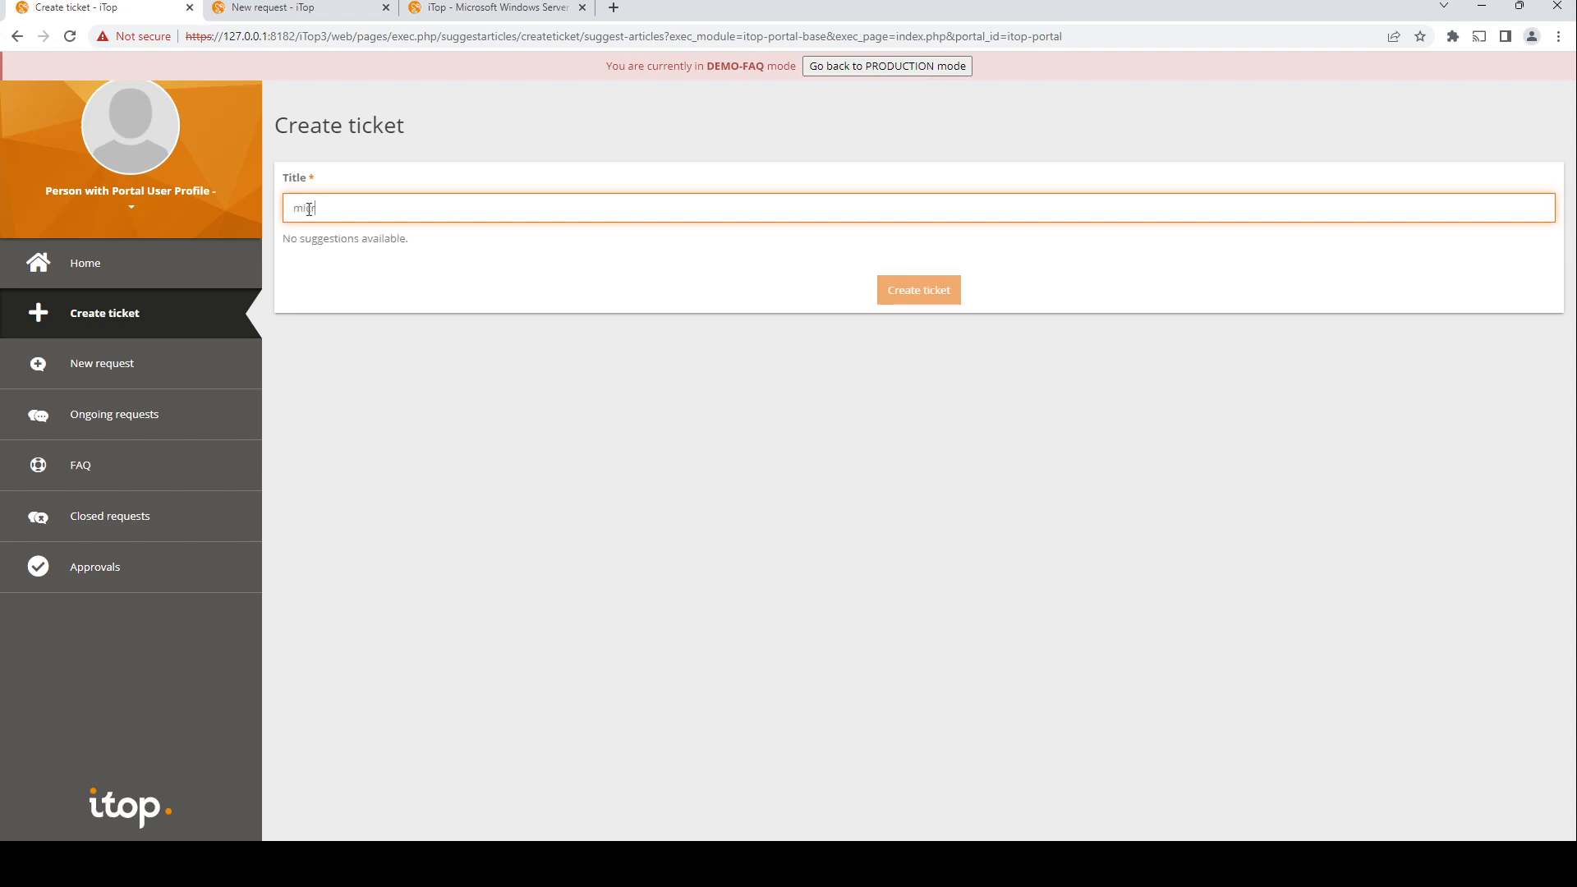
type("t windows server")
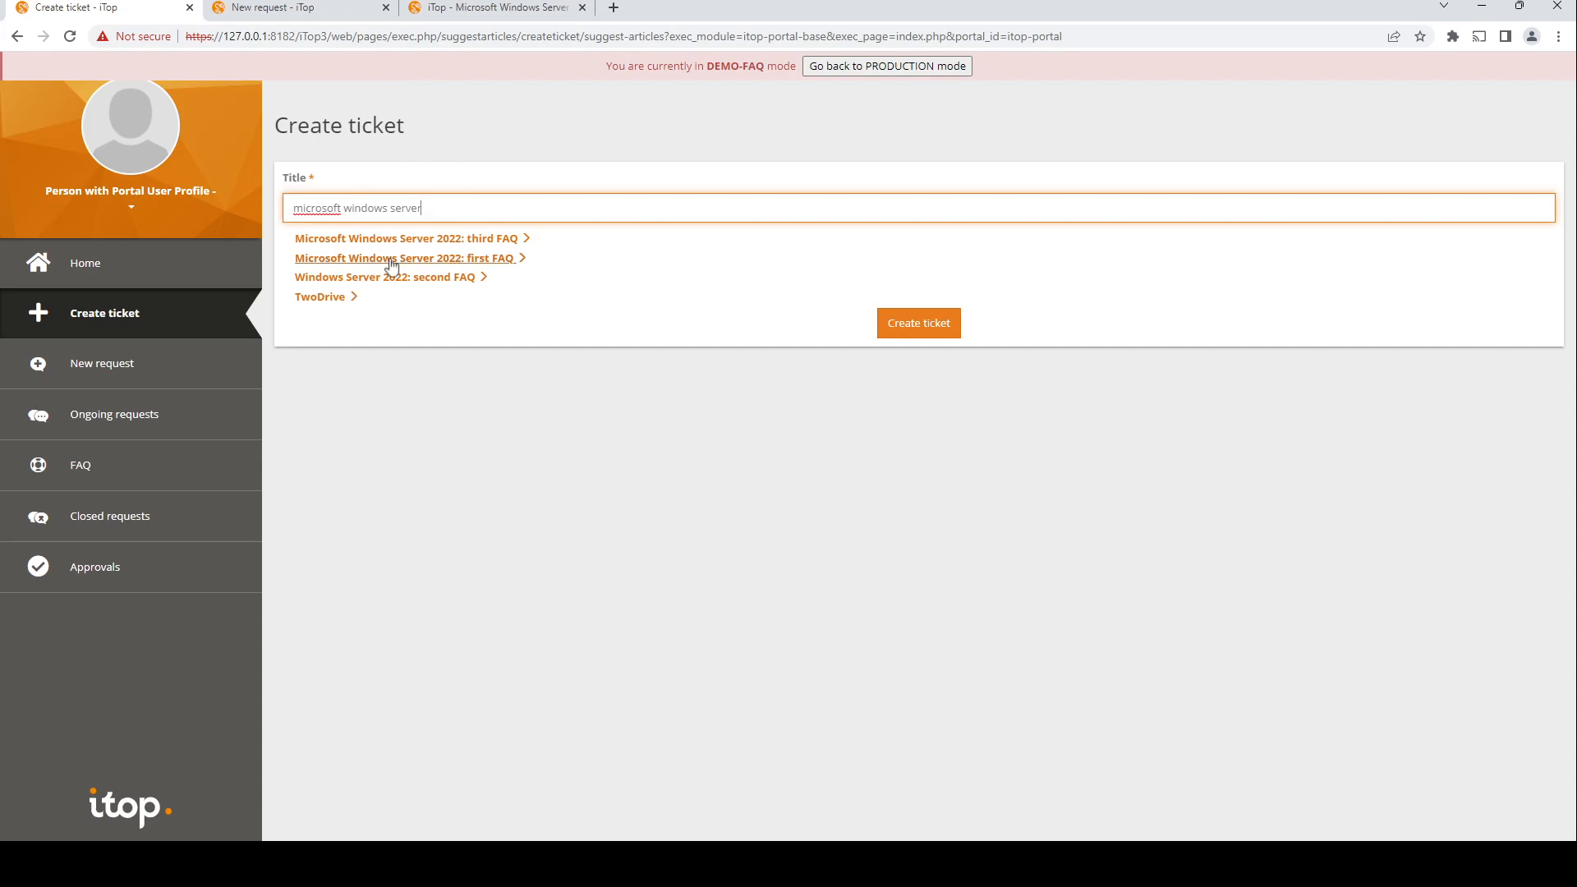
left_click(944, 329)
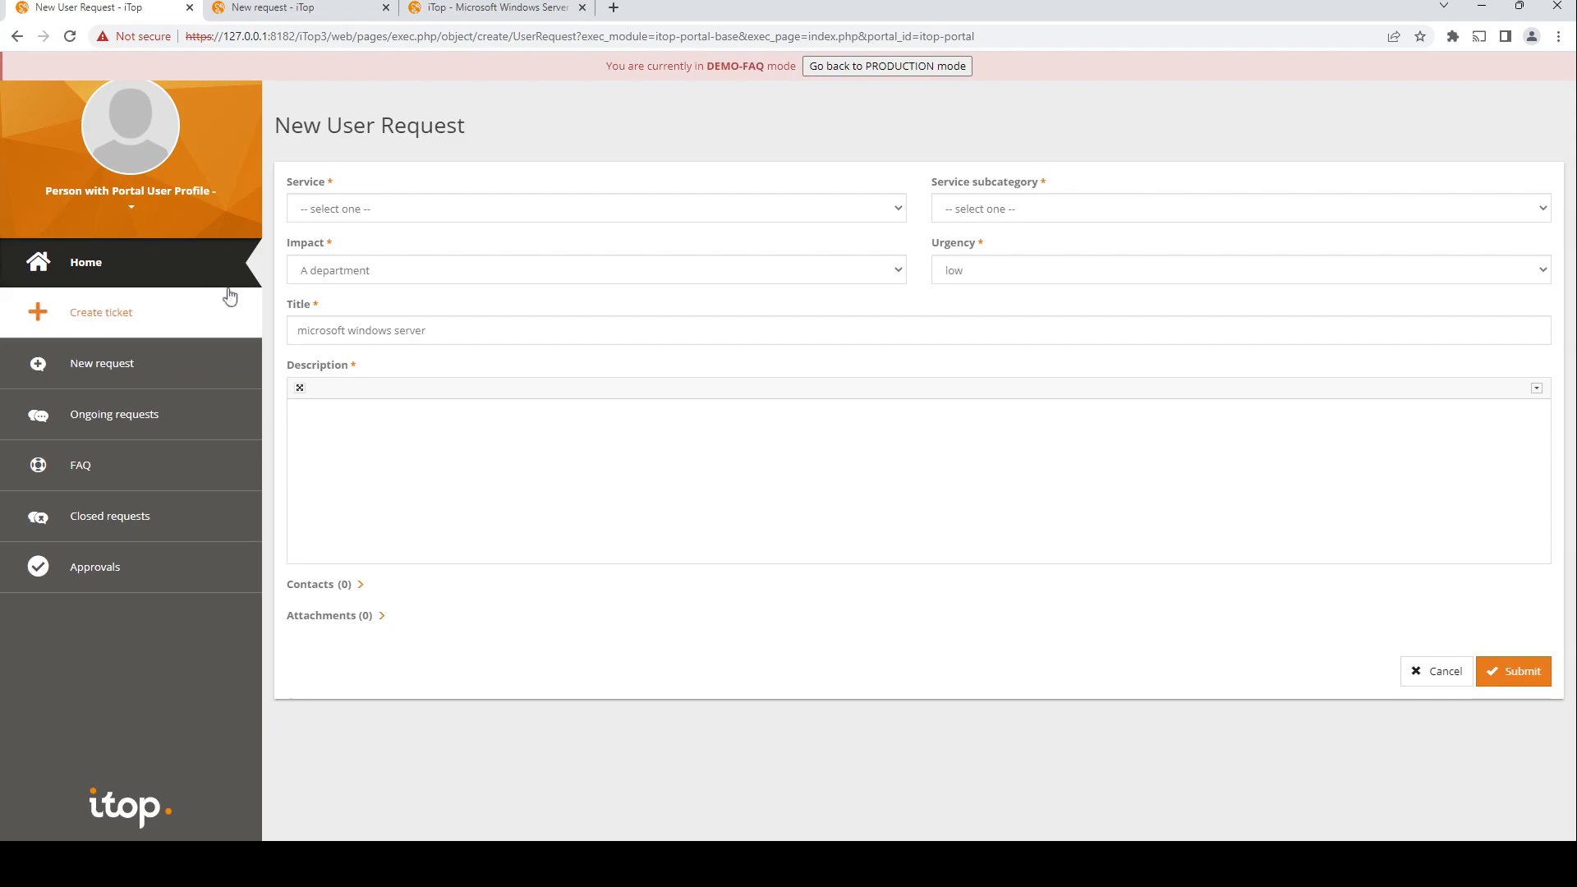
Step: Log off the portal and return to the login page
left_click(133, 208)
left_click(134, 248)
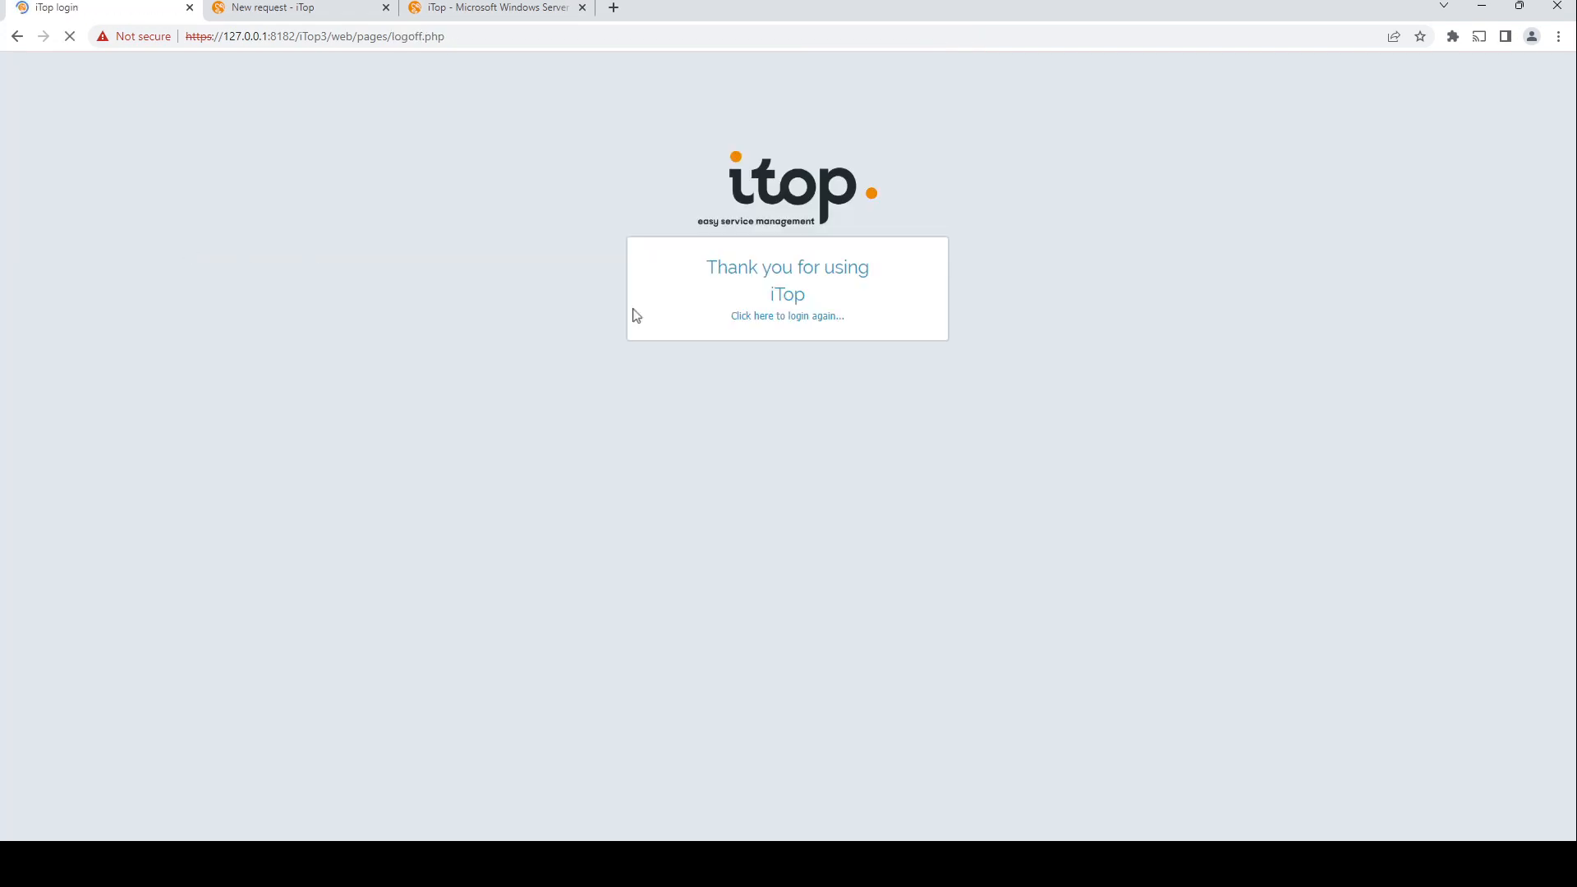
left_click(832, 317)
Step: Log in to the back office with the administrator user name and account password
type("admin")
key("Tab")
type("••••••••••")
key("Return")
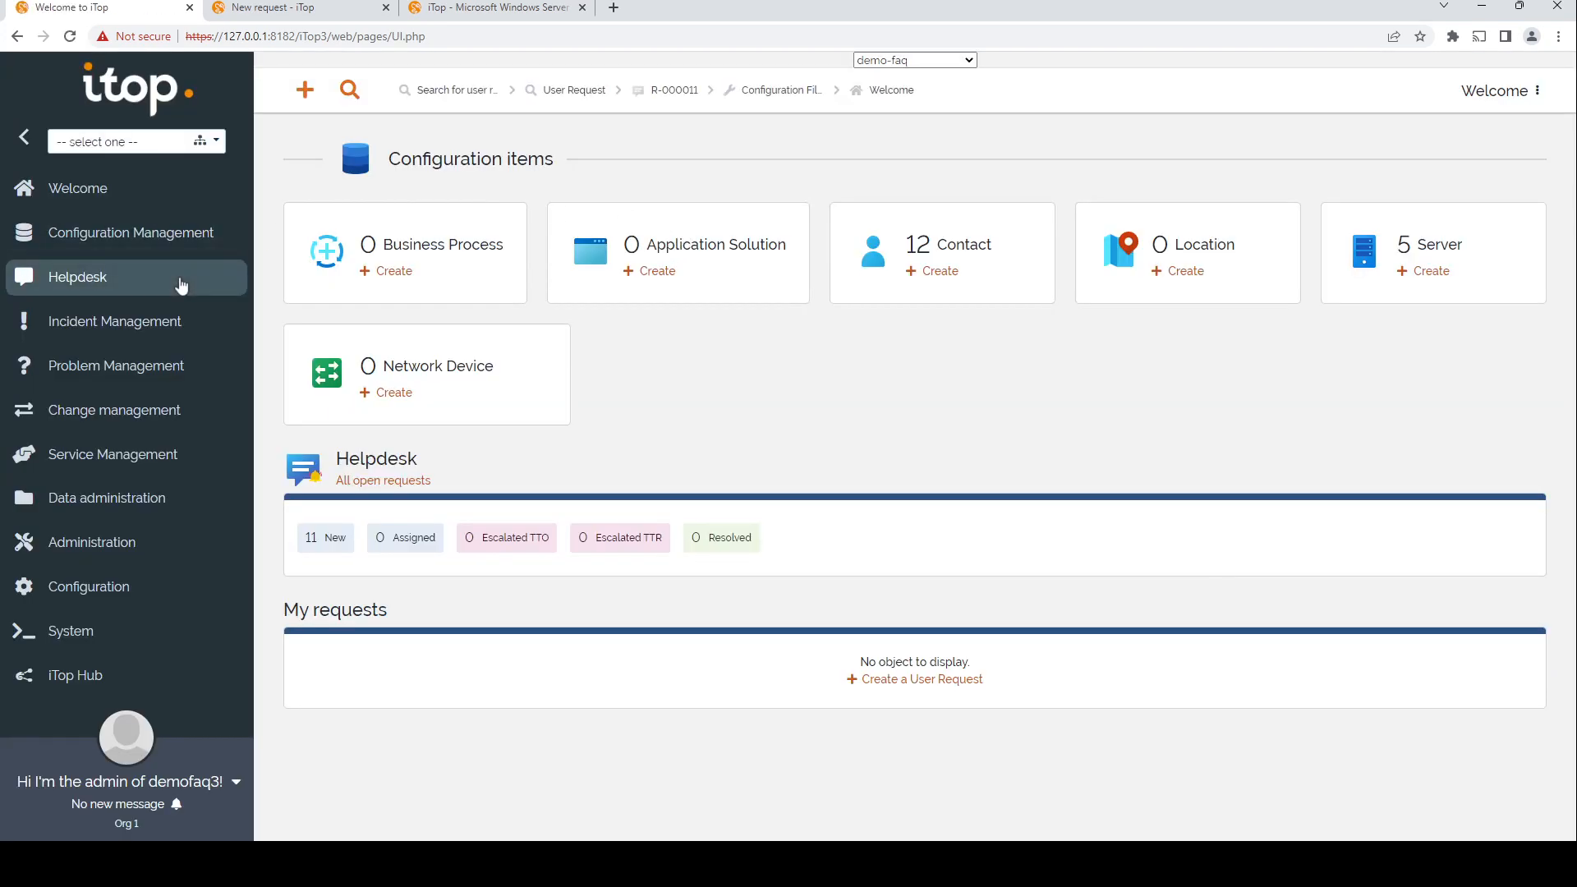
Step: Open the newest user request from the helpdesk's new requests list
left_click(182, 285)
left_click(353, 264)
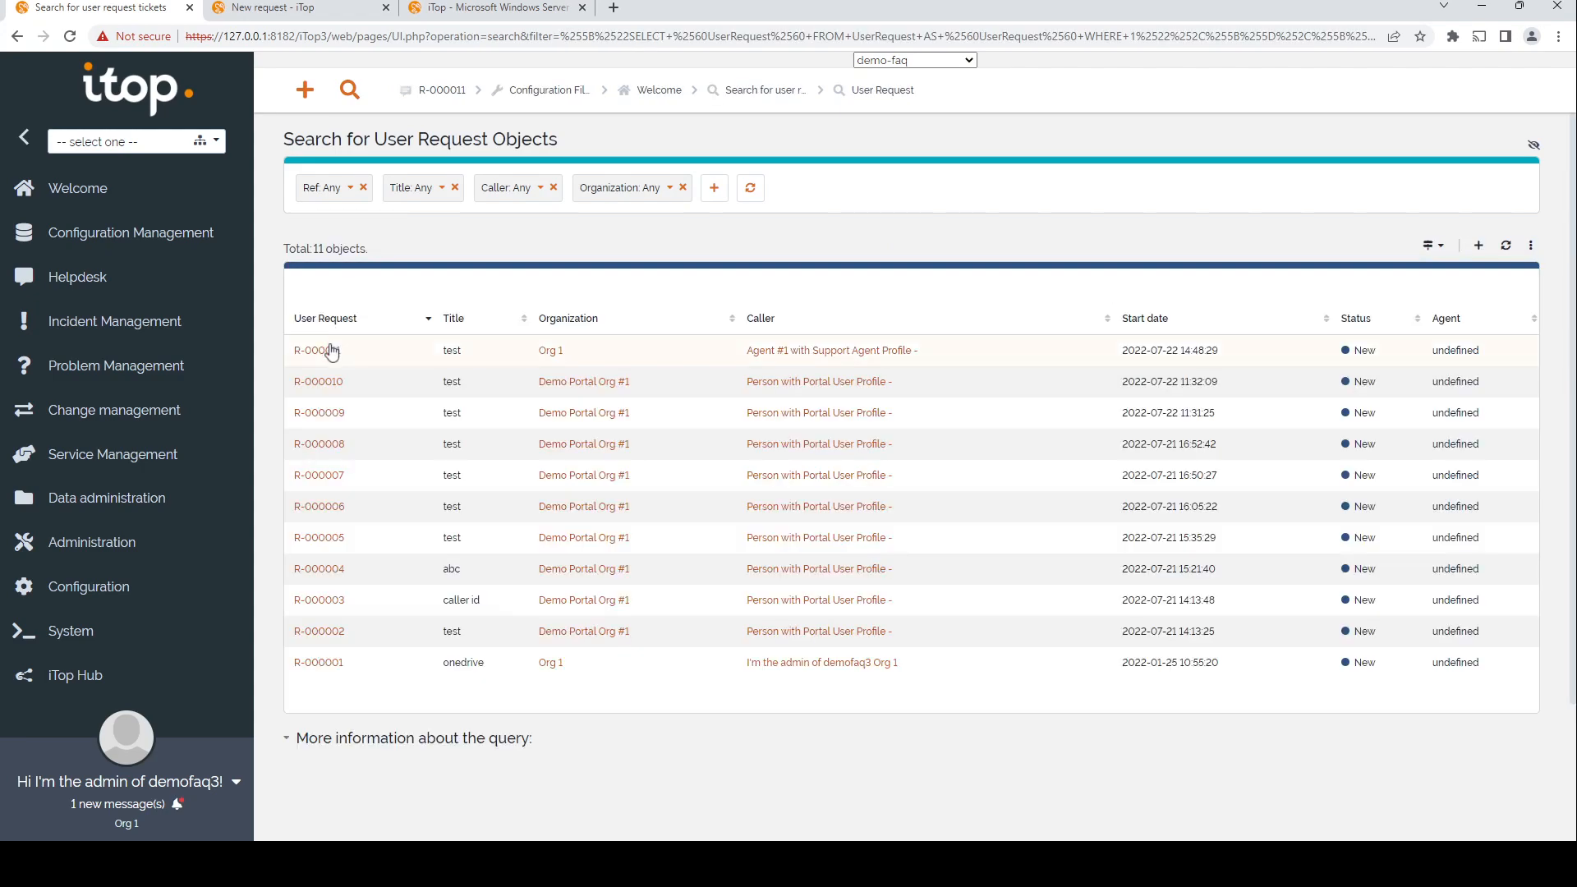
left_click(331, 350)
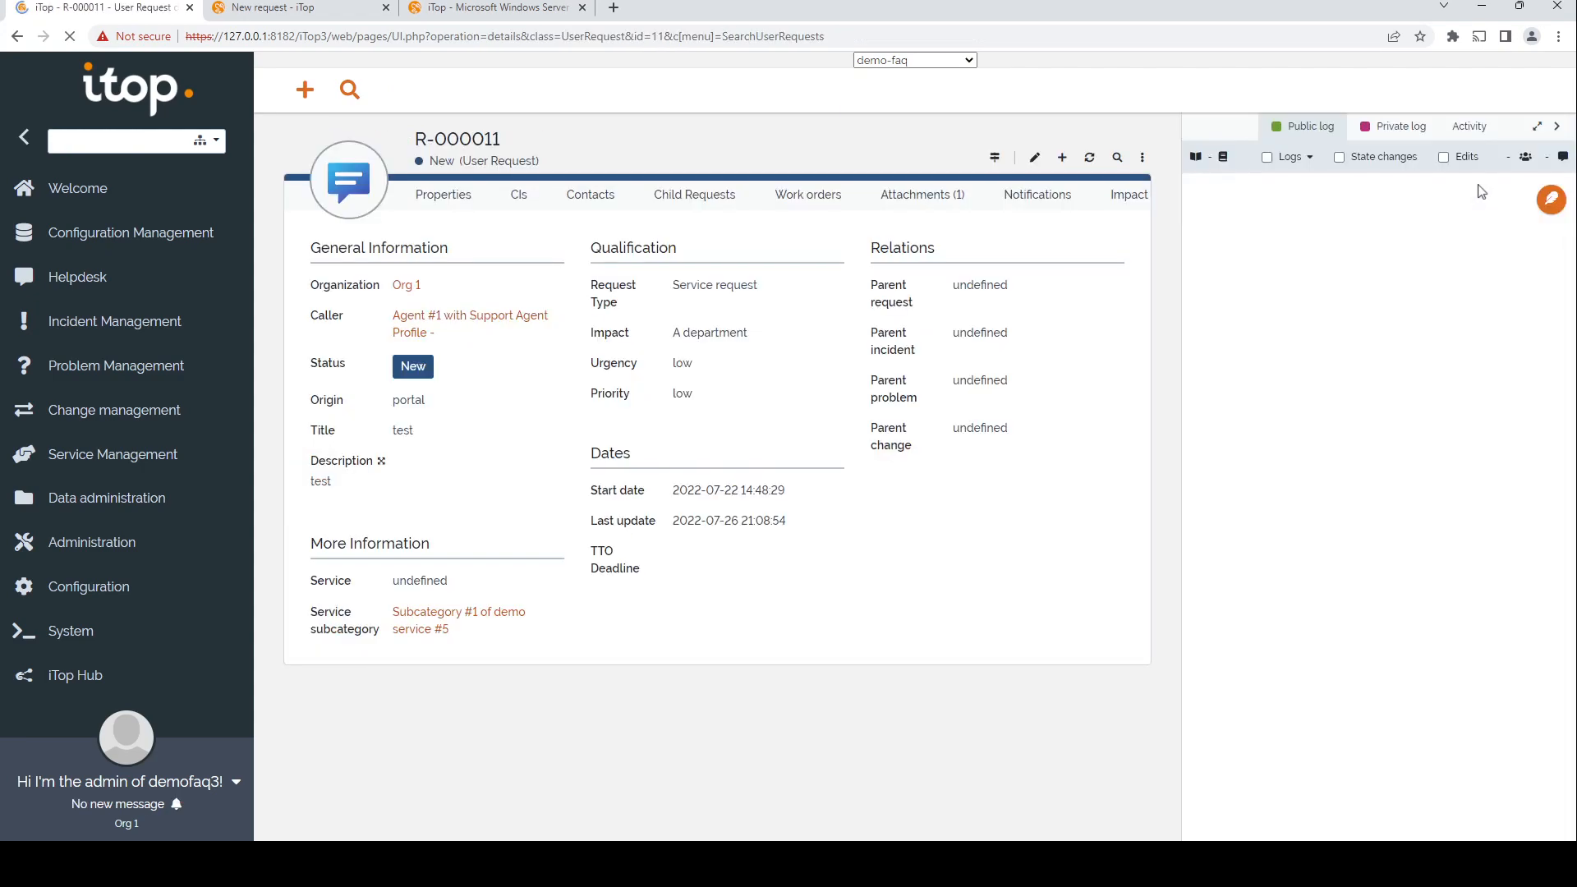
Step: Edit the request, insert the suggested article's text into the public log, and clear it again
left_click(1034, 160)
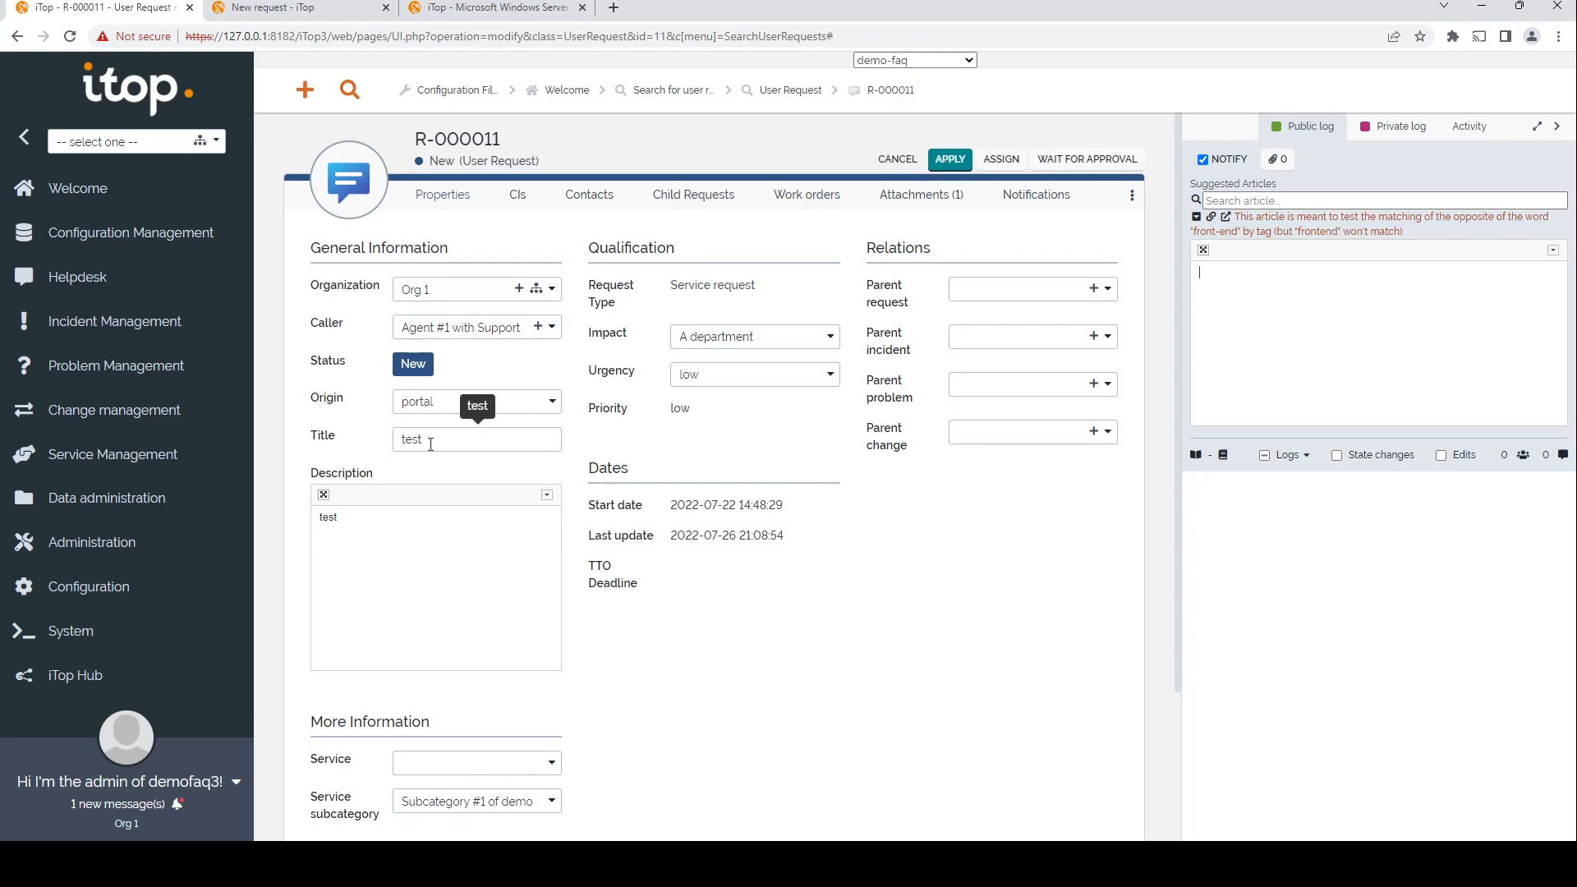
left_click(1388, 238)
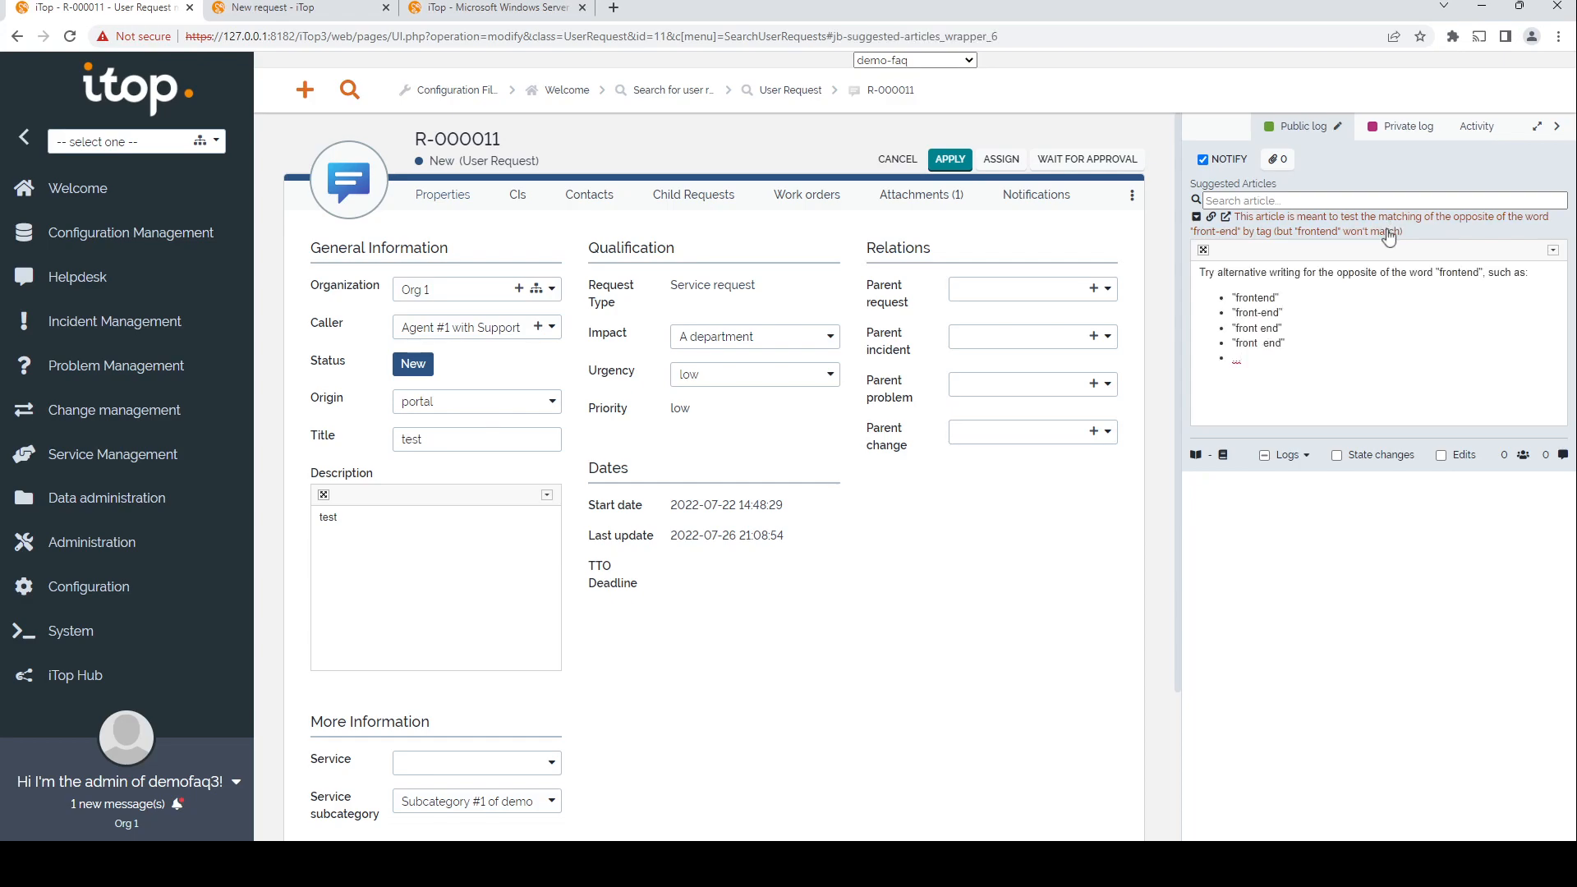
key("ctrl+a")
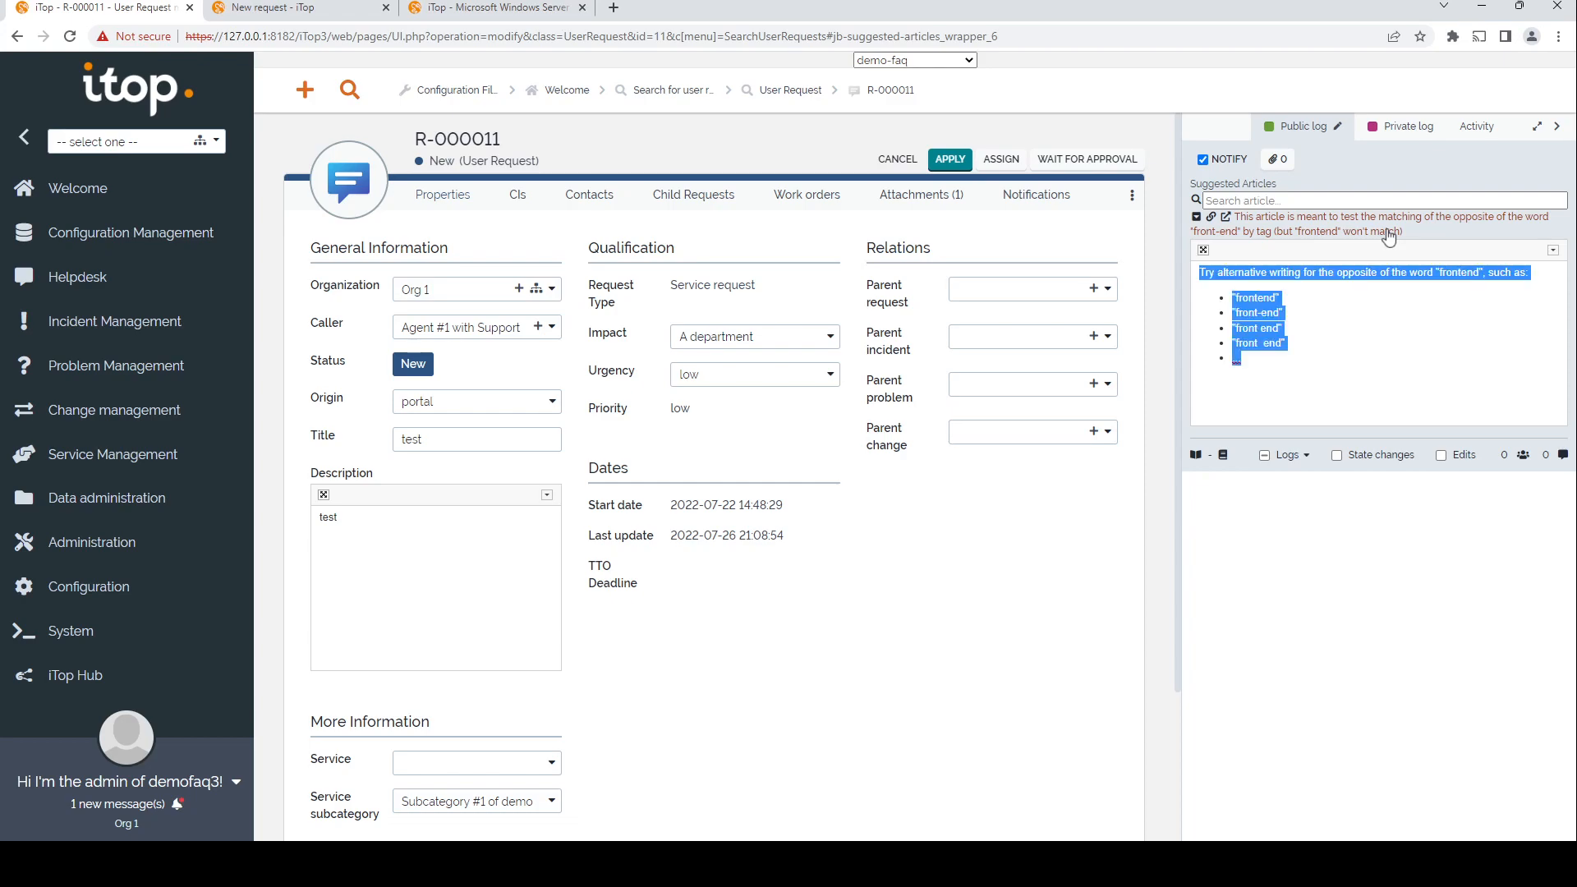
key("BackSpace")
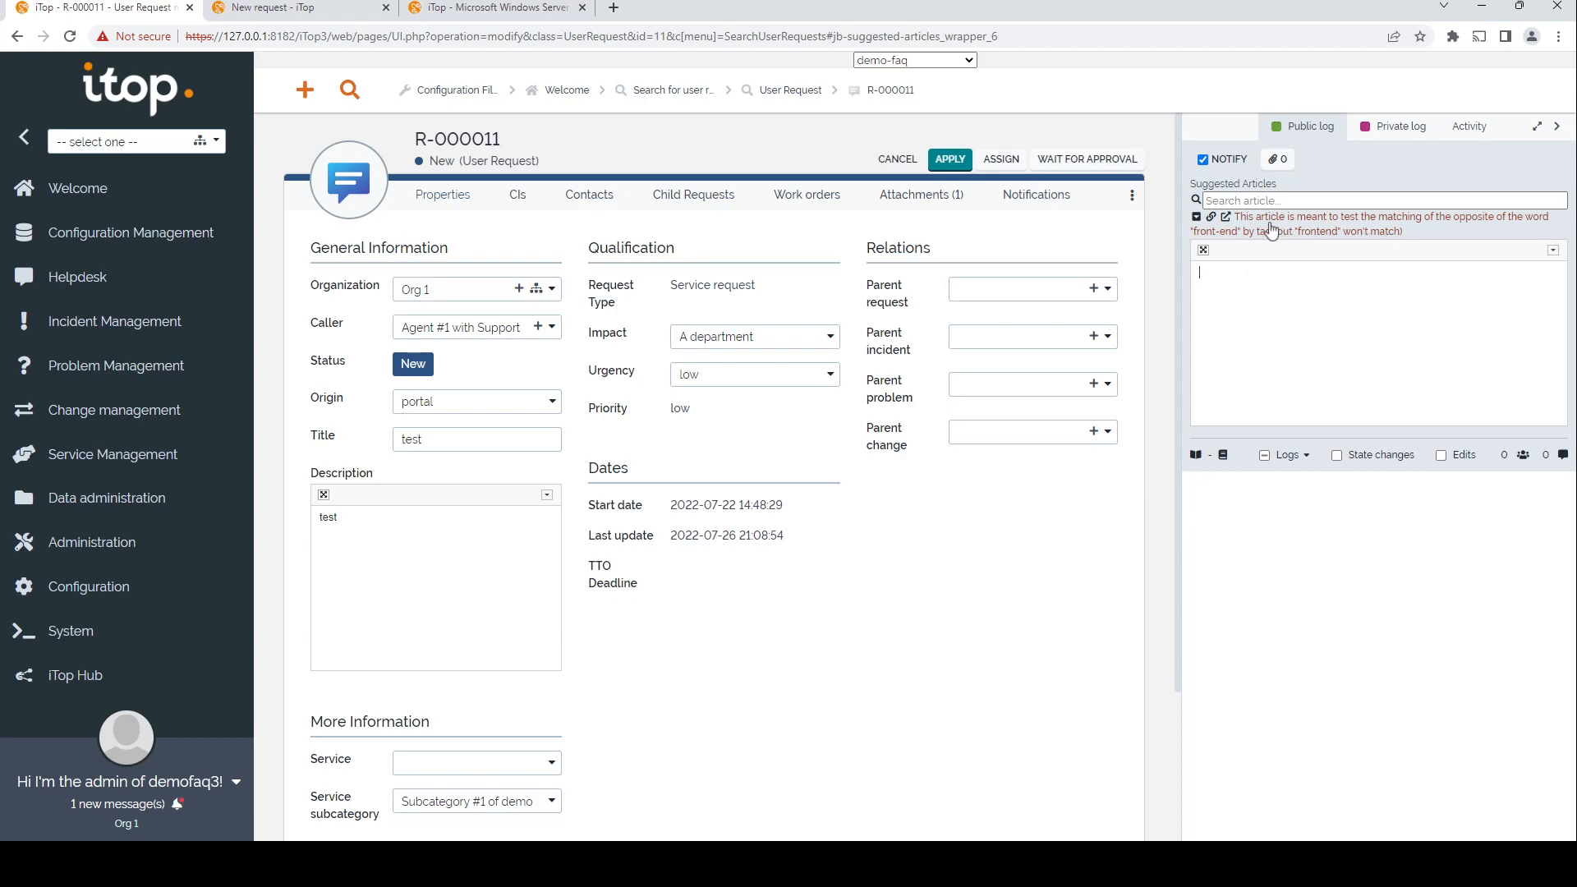
Step: Open the suggested article in its own tab and return to the request's tab
left_click(1228, 218)
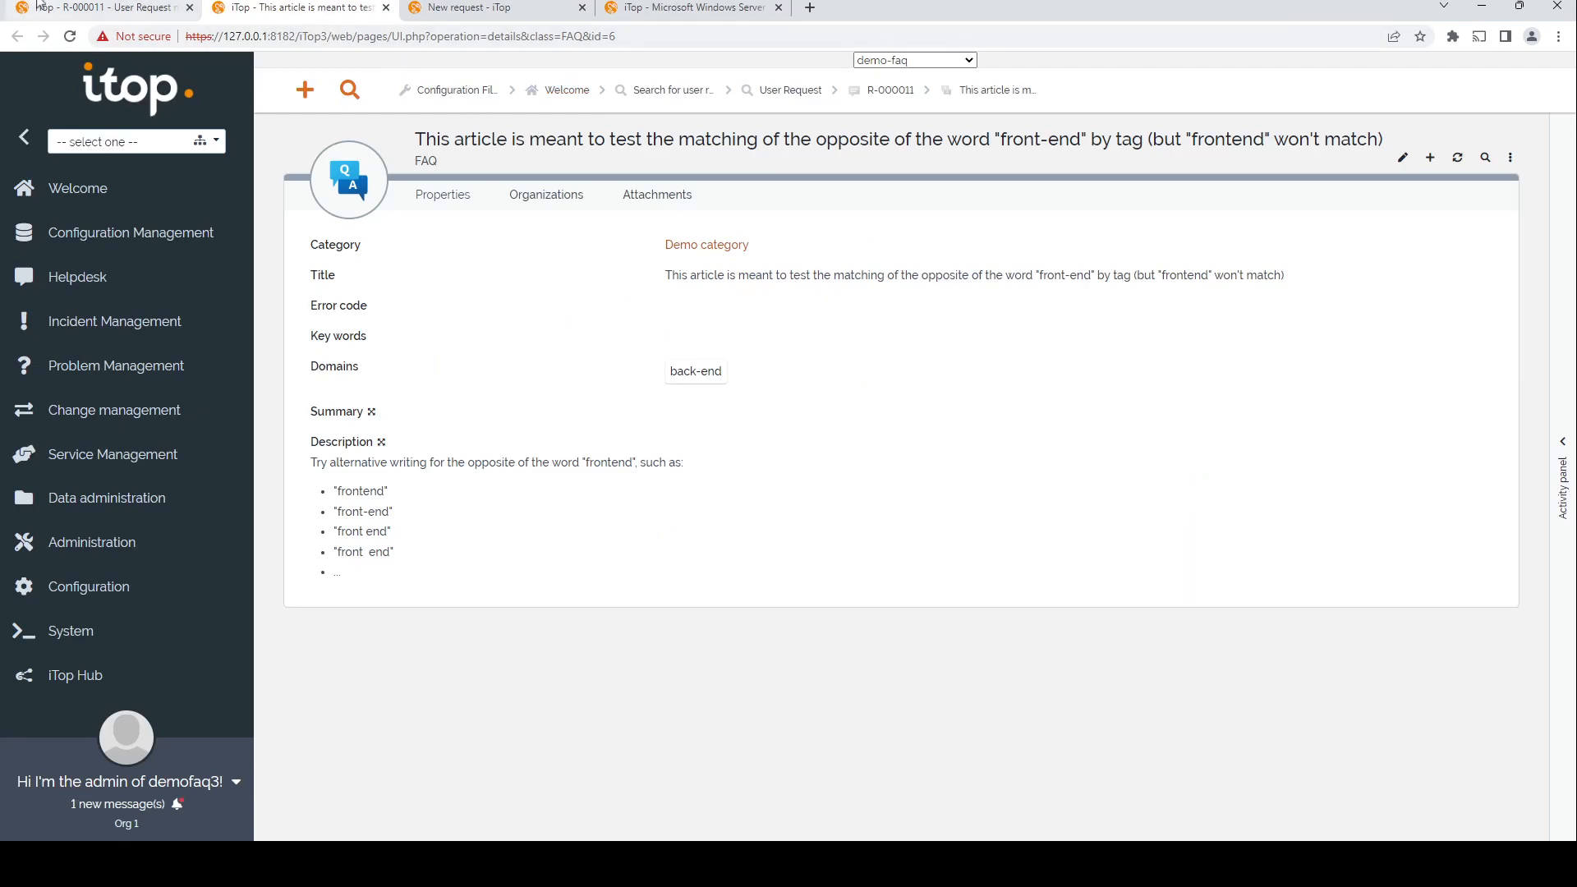
left_click(76, 18)
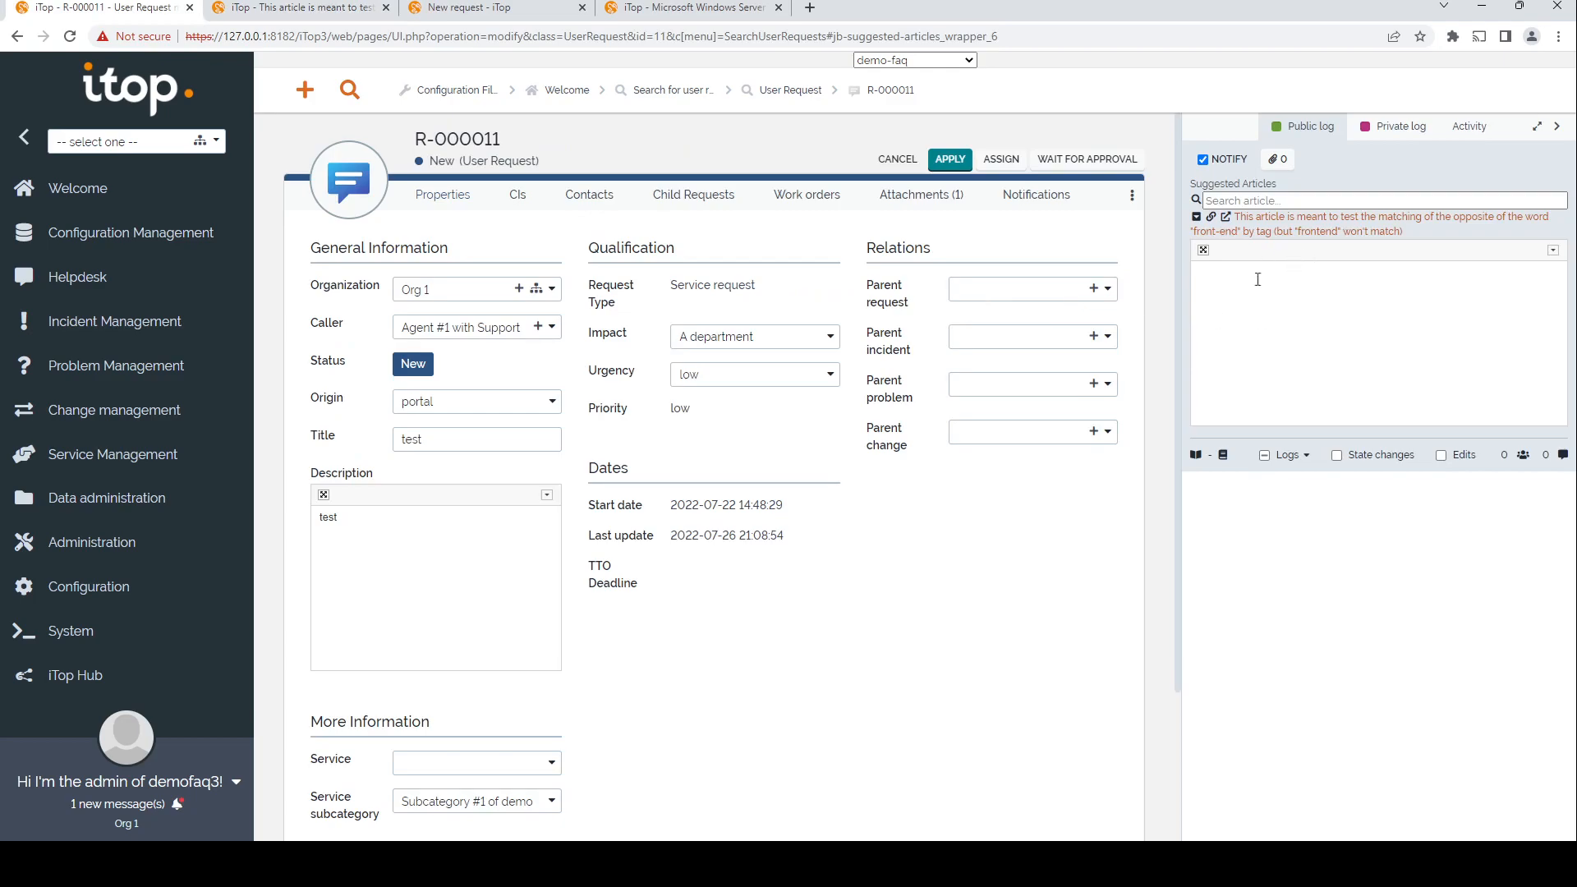
Step: Insert a link to the suggested article into the public log and clear it again
left_click(1212, 218)
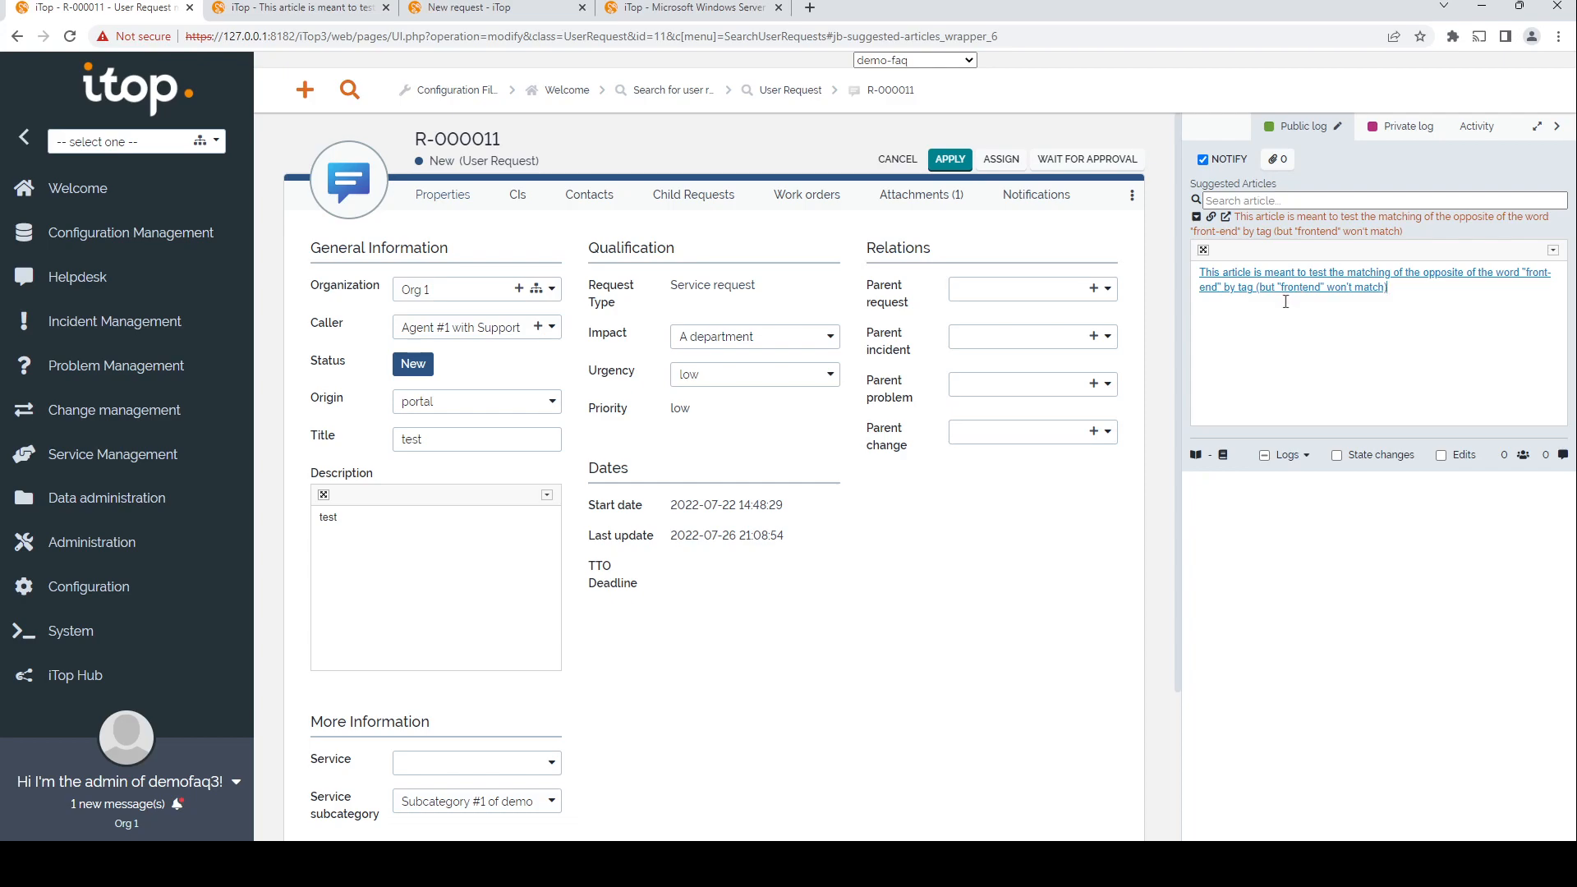
key("ctrl+a")
key("BackSpace")
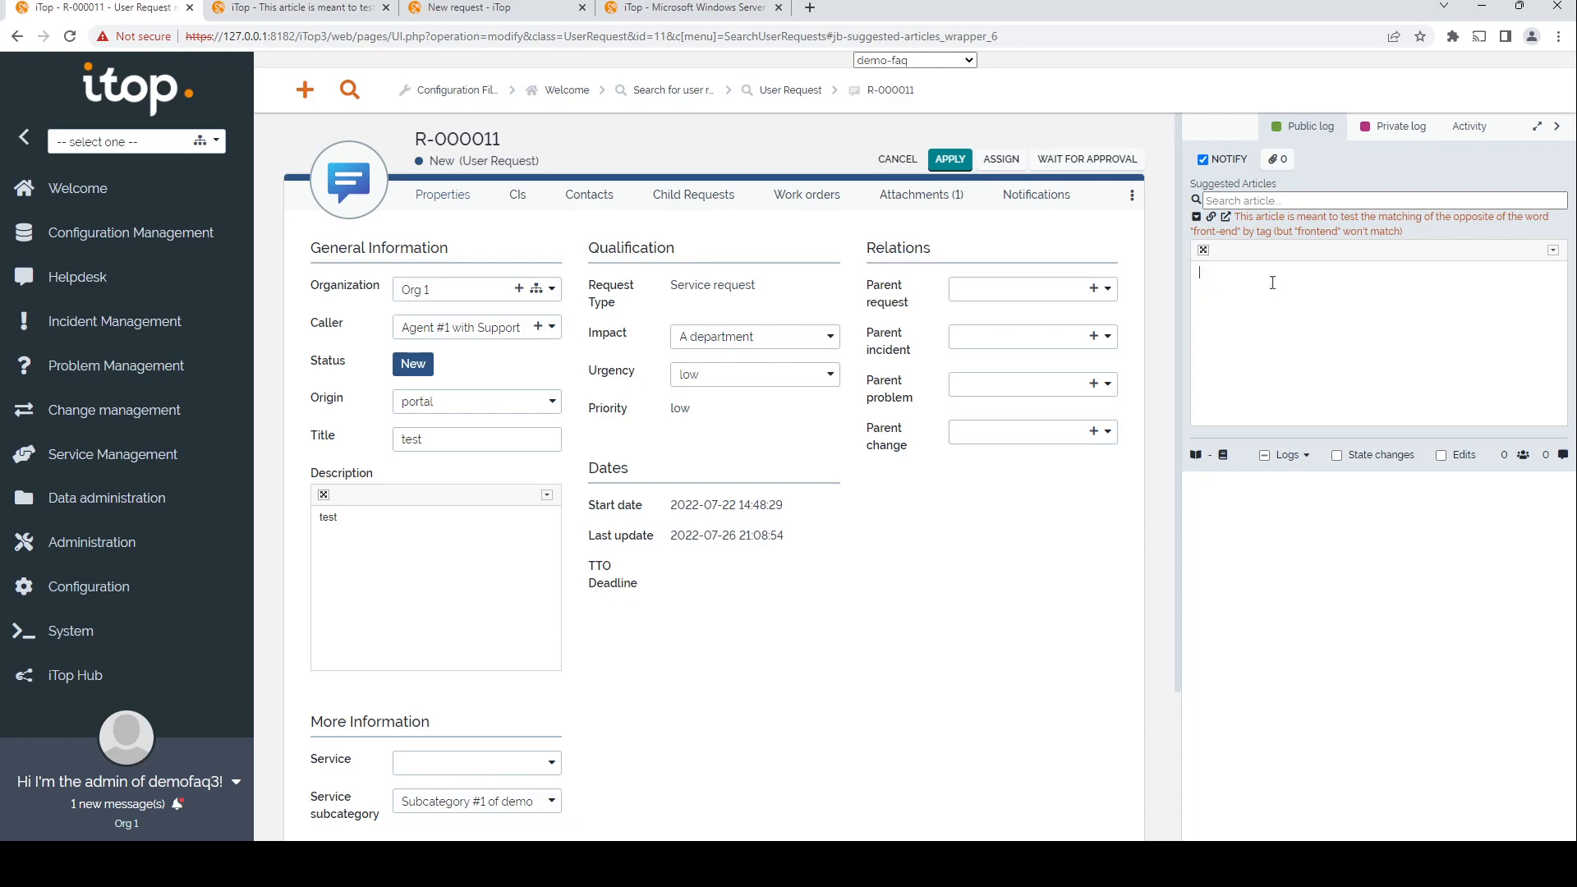
Step: Preview the suggested article's full text in the side panel and go back to the log
left_click(1201, 227)
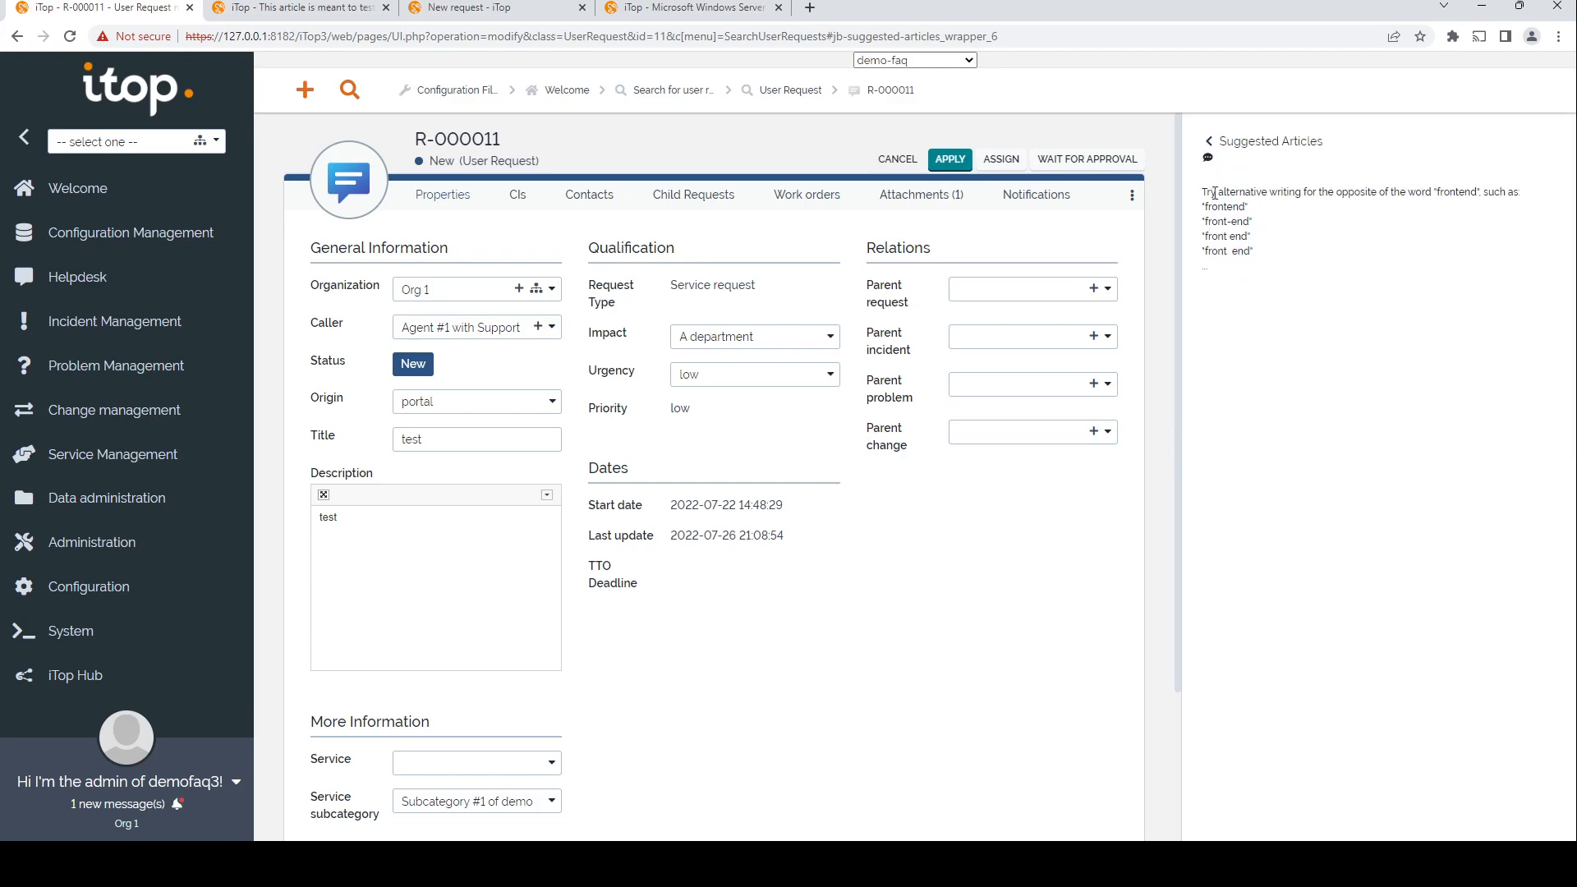
left_click(1208, 158)
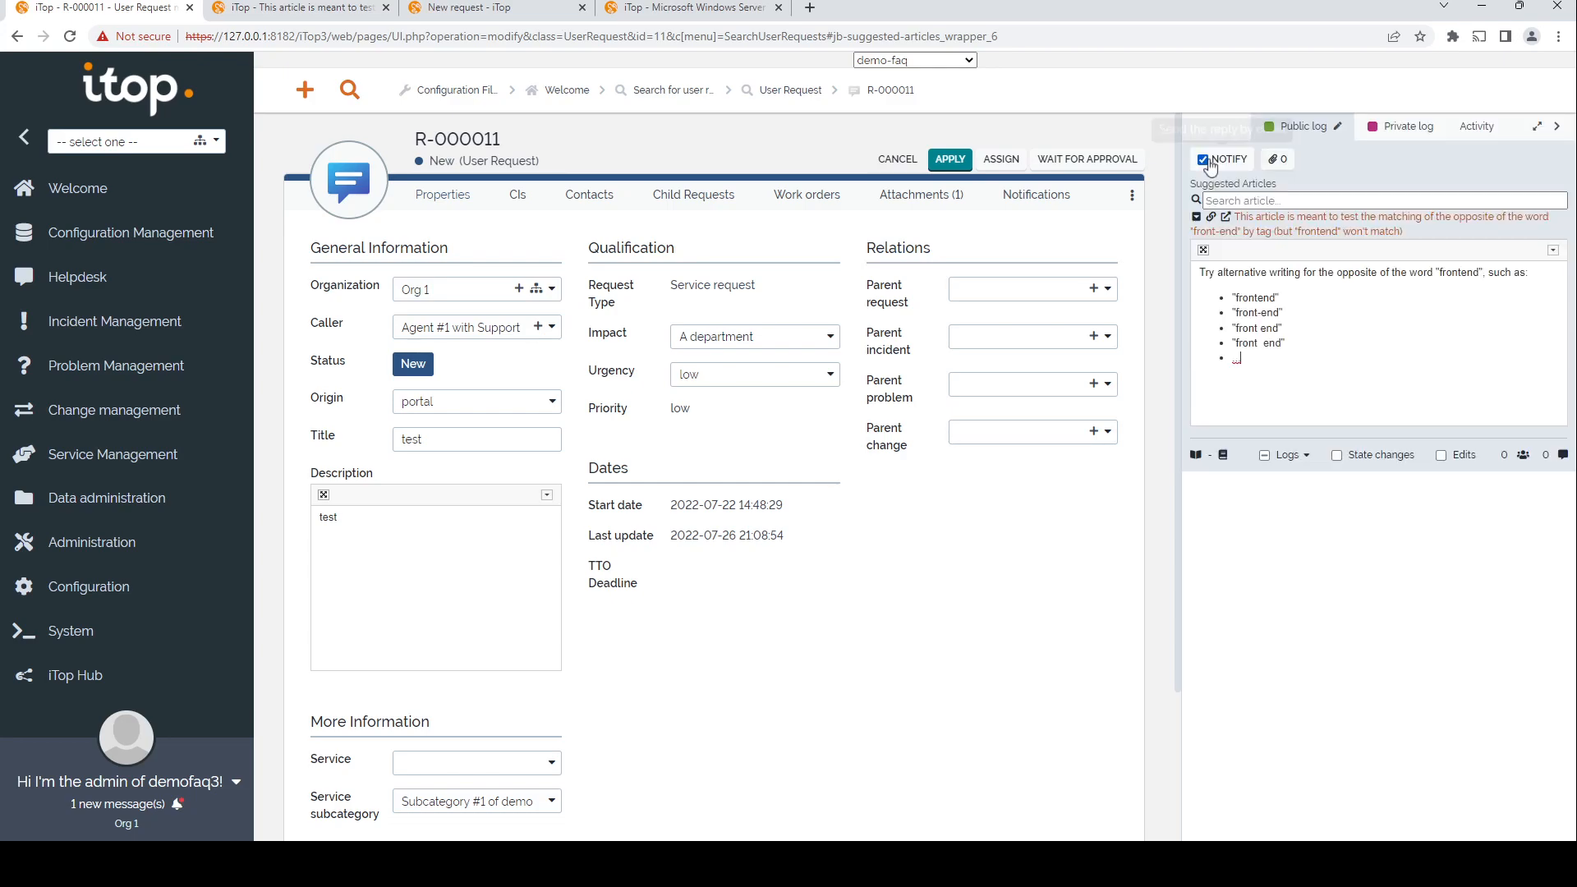
left_click(1201, 220)
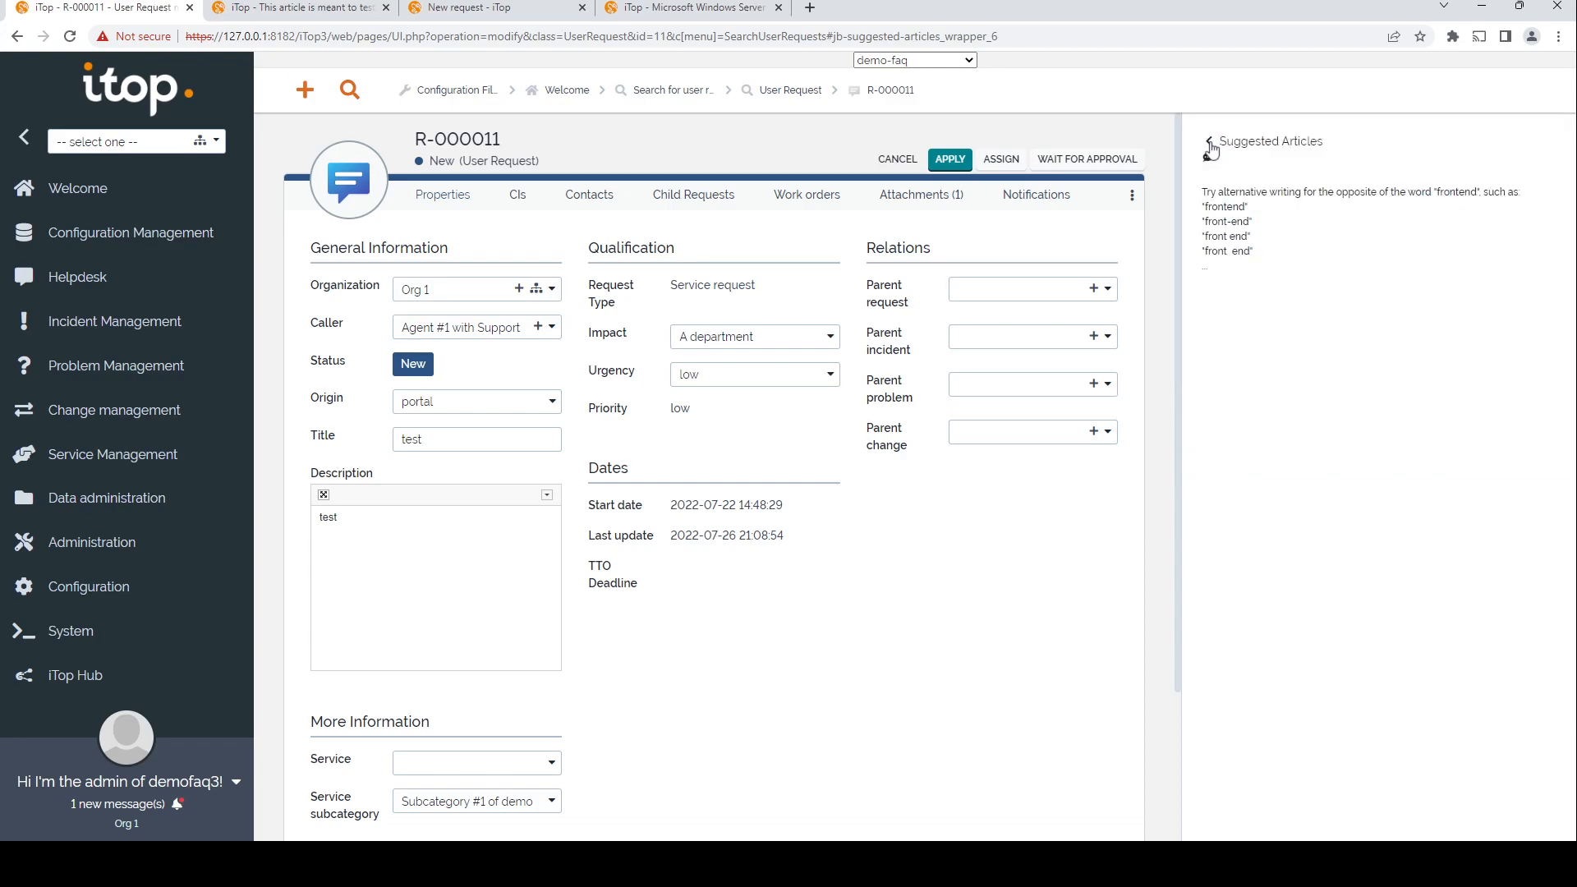
left_click(1209, 158)
Step: Clear the public log and search the suggested articles for "server"
left_click(1217, 200)
key("ctrl+a")
key("BackSpace")
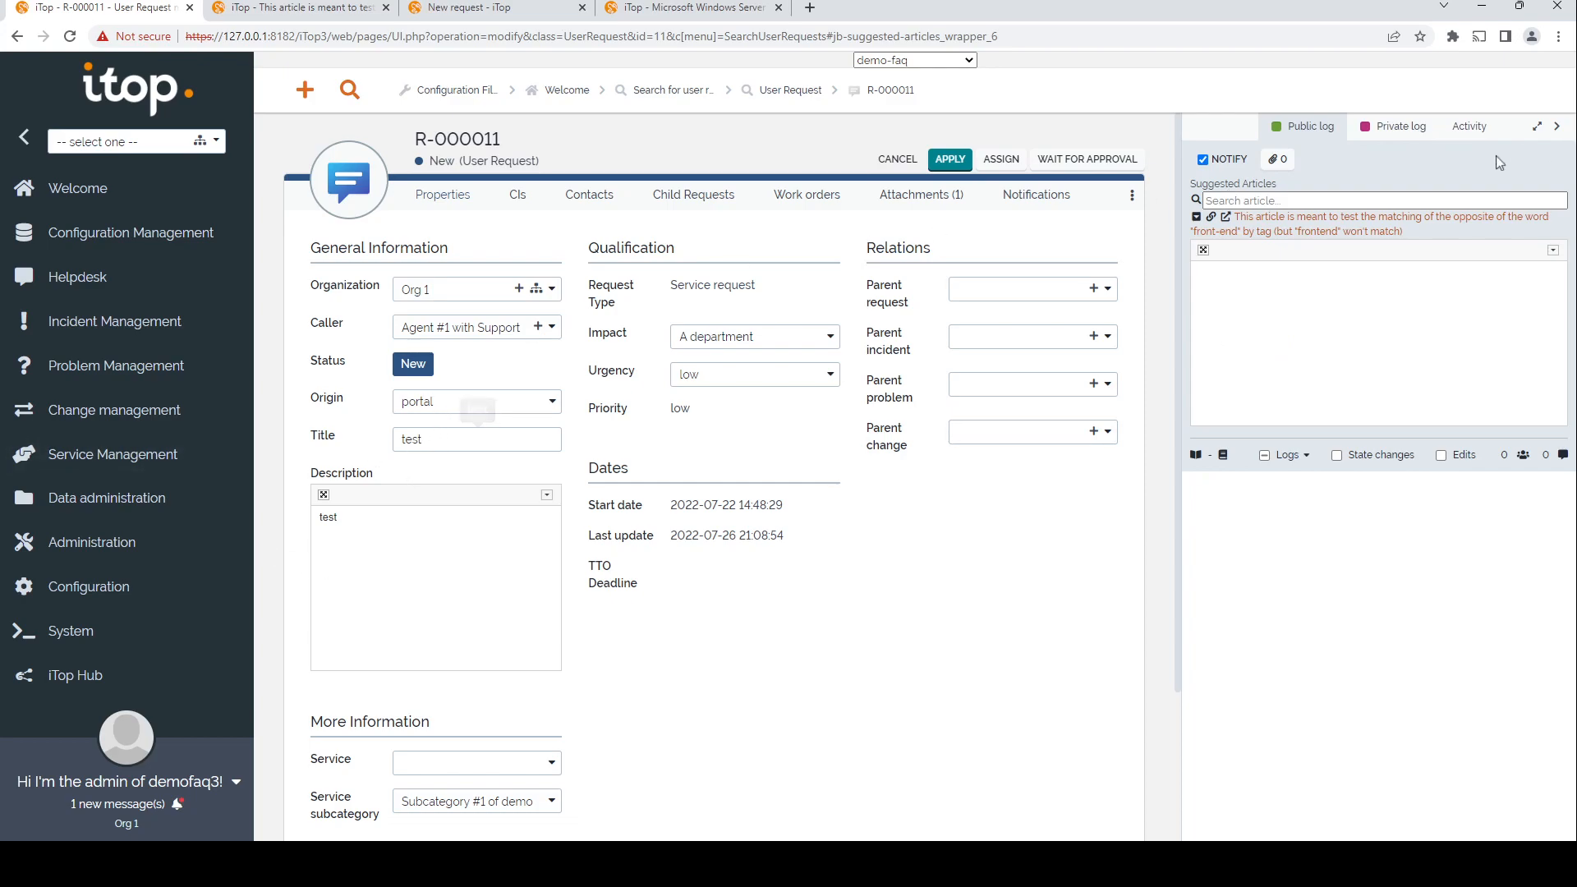
left_click(1383, 203)
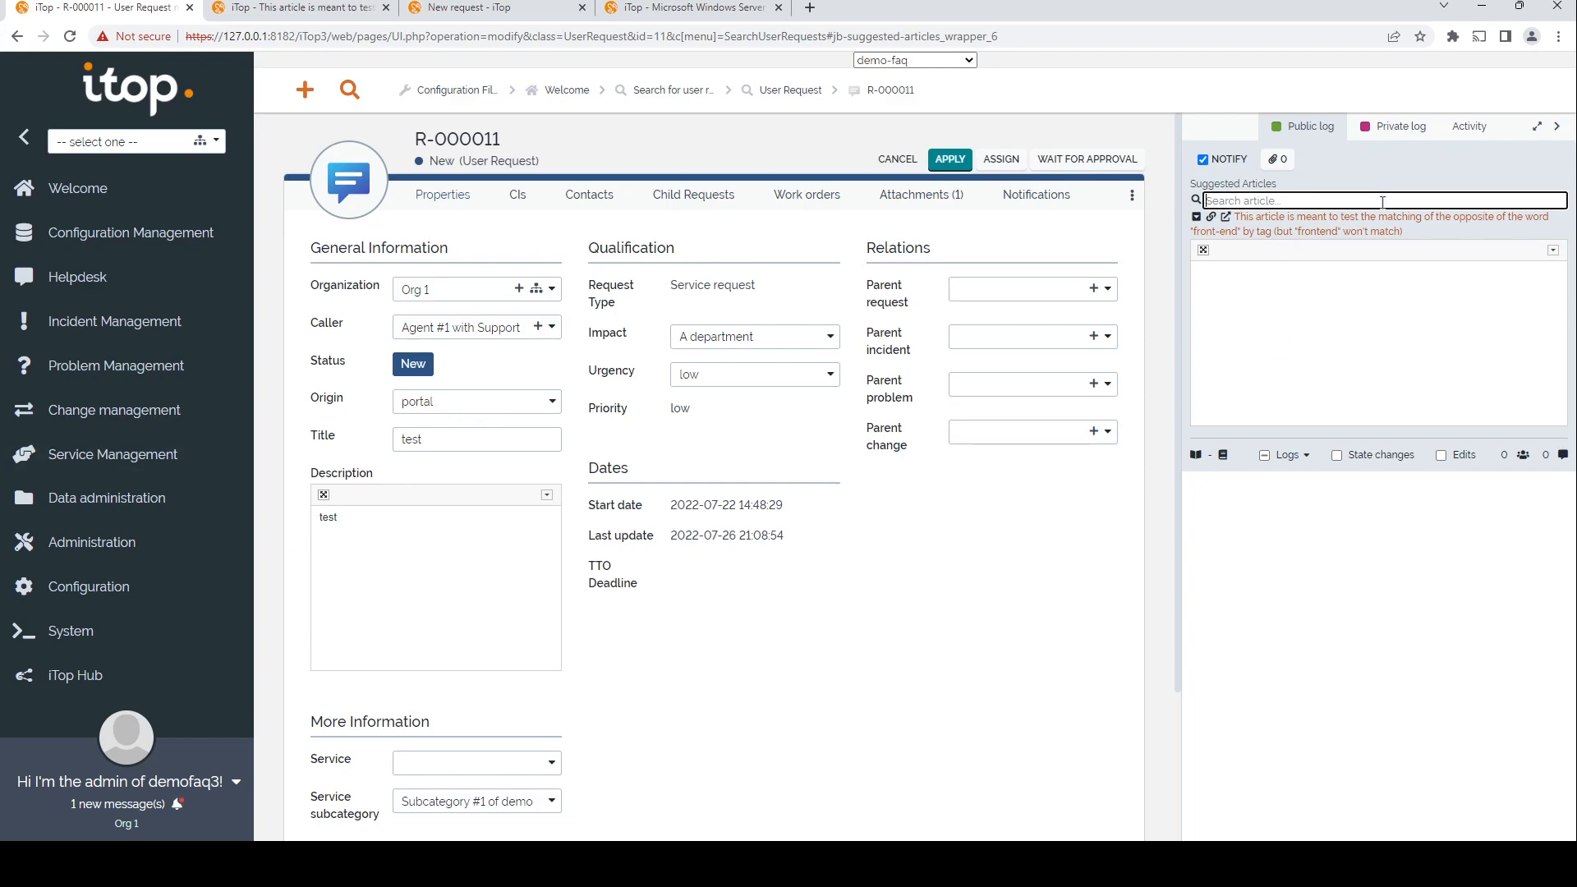
type("server")
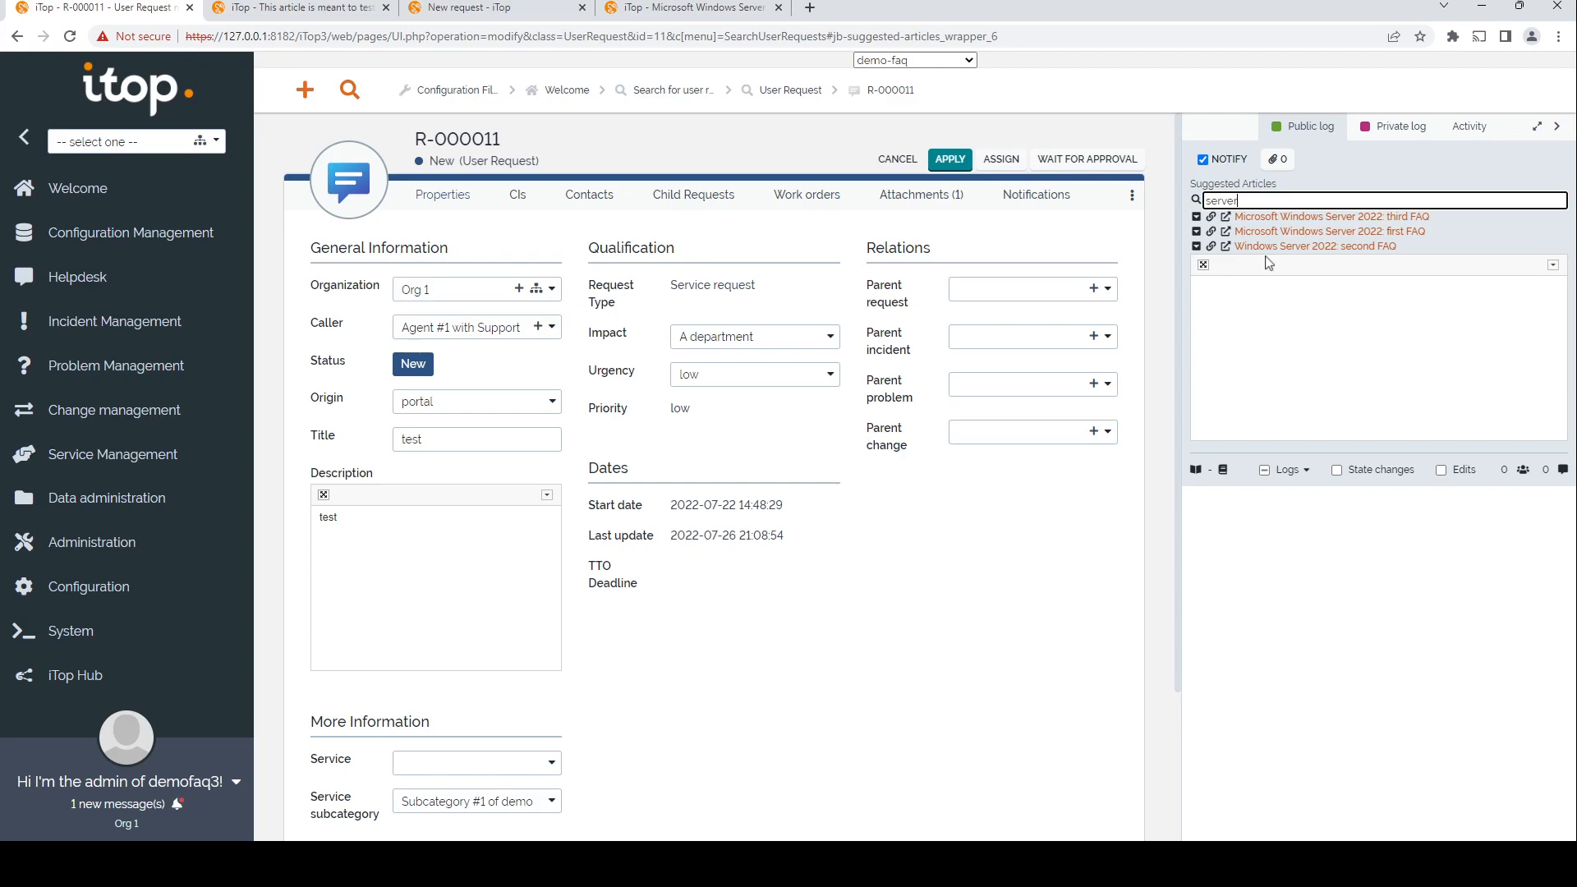
Step: Open the configuration file editor and search it for the jb-suggested-articles settings
left_click(171, 588)
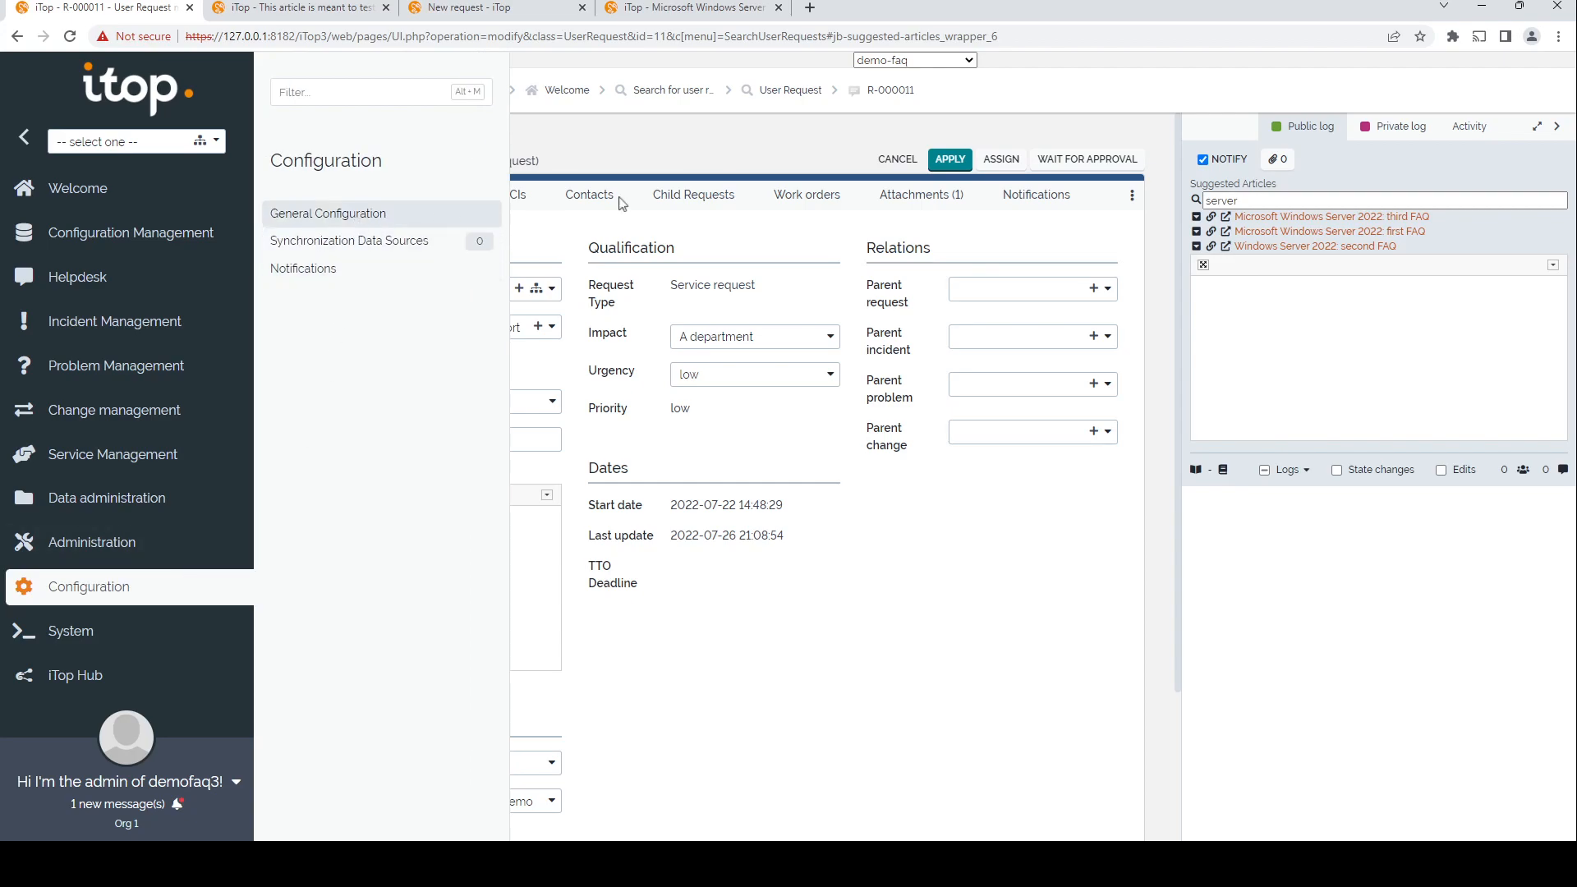
left_click(883, 159)
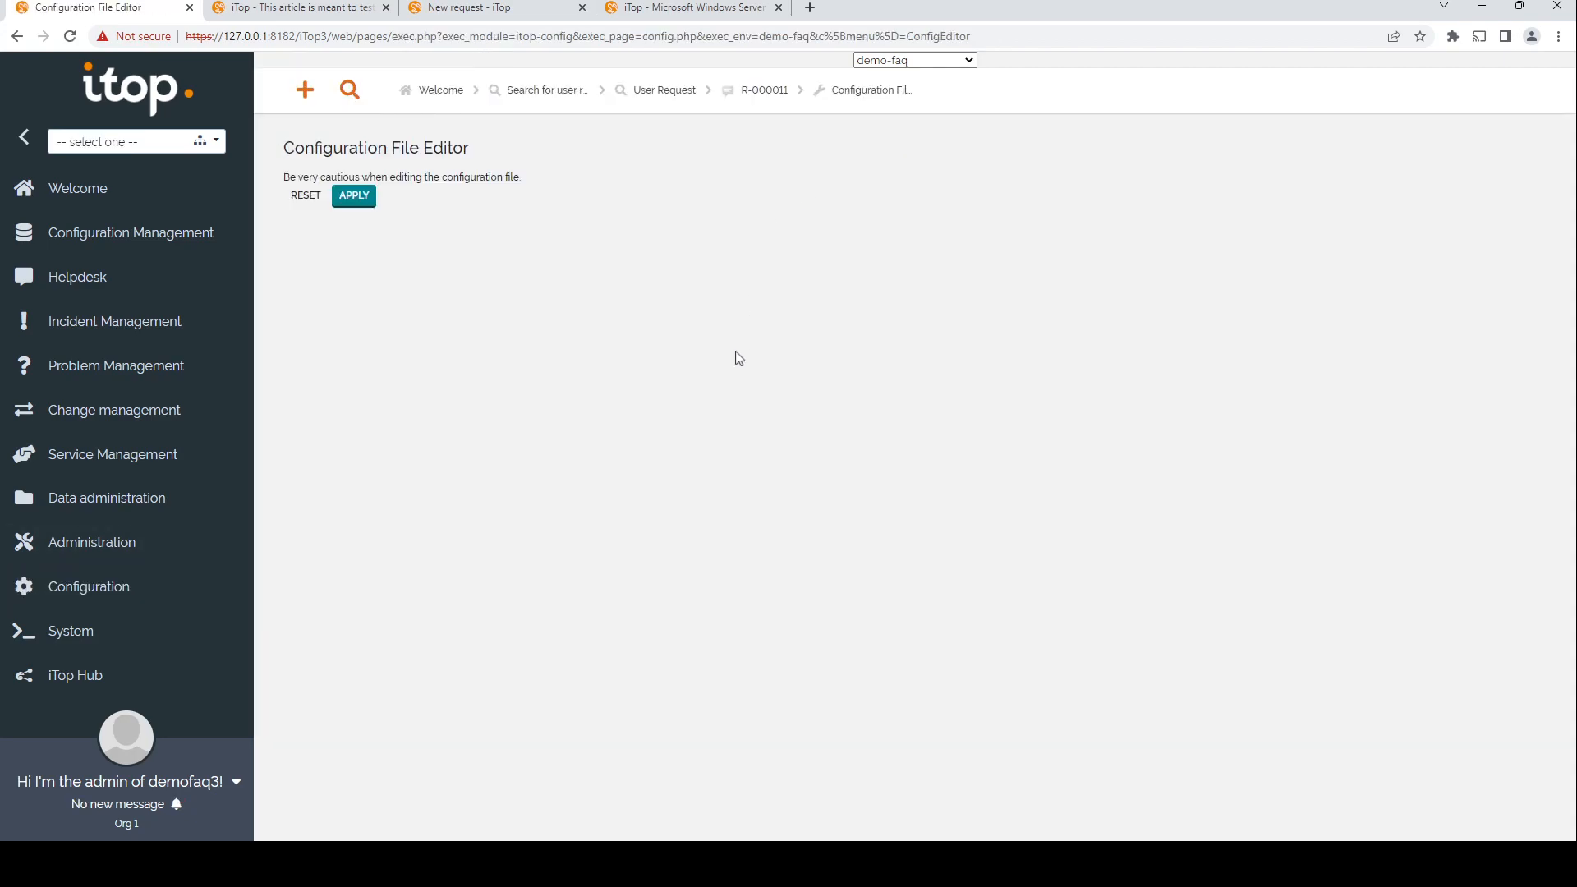
left_click(737, 353)
key("ctrl+f")
type("jb-su")
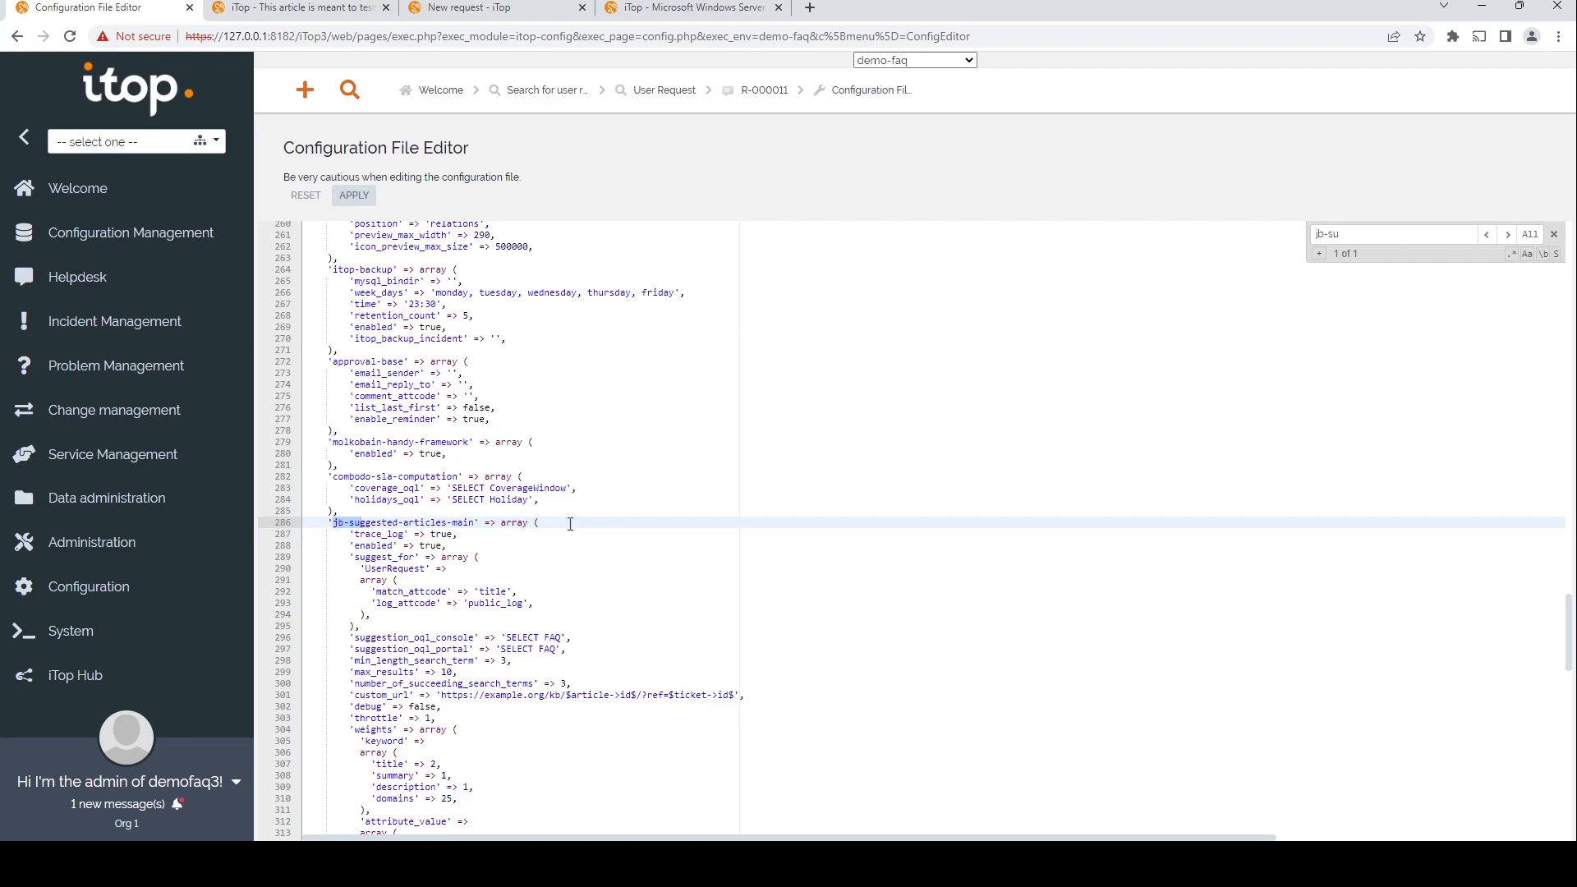
Step: Examine the suggest_for, number_of_succeeding_search_terms and throttle options of the jb-suggested-articles-main section
scroll(570, 524, "down", 3)
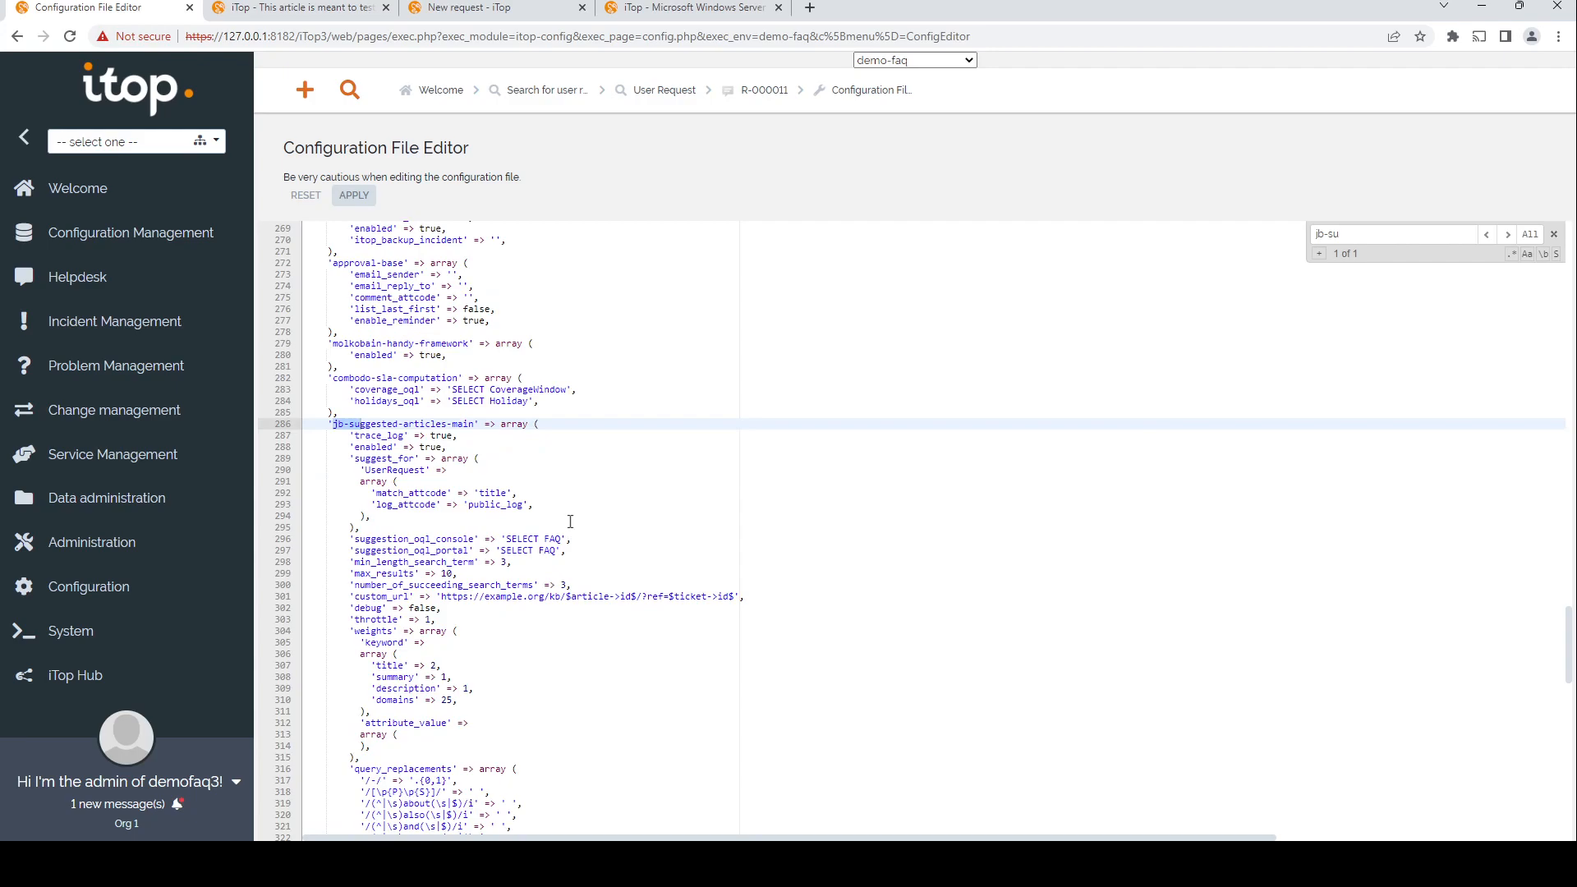
scroll(570, 523, "down", 3)
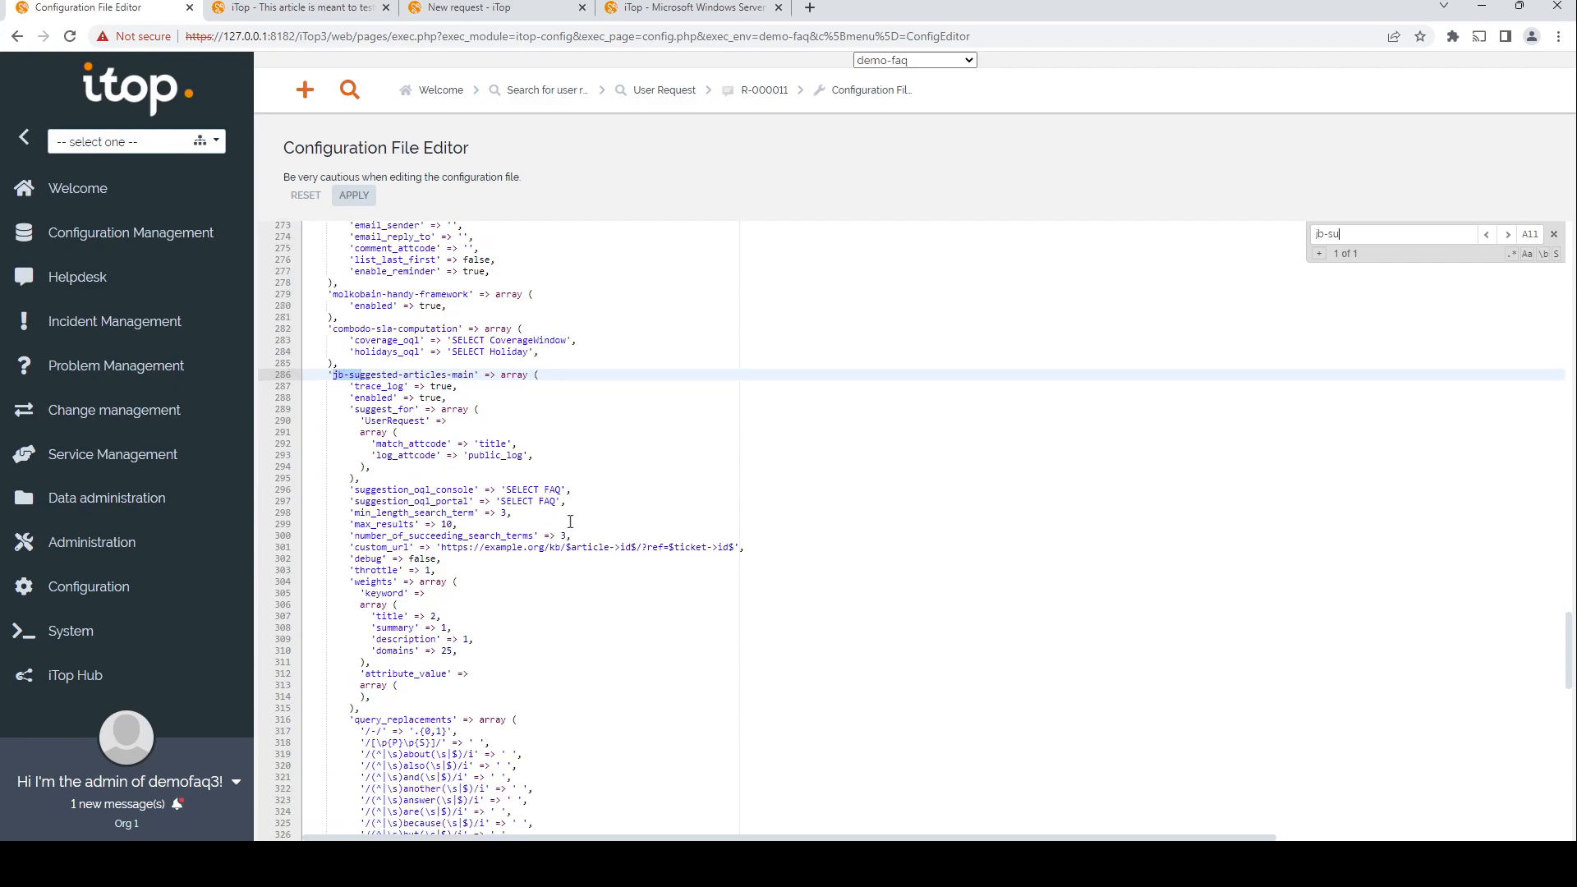
left_click_drag(355, 367, 410, 415)
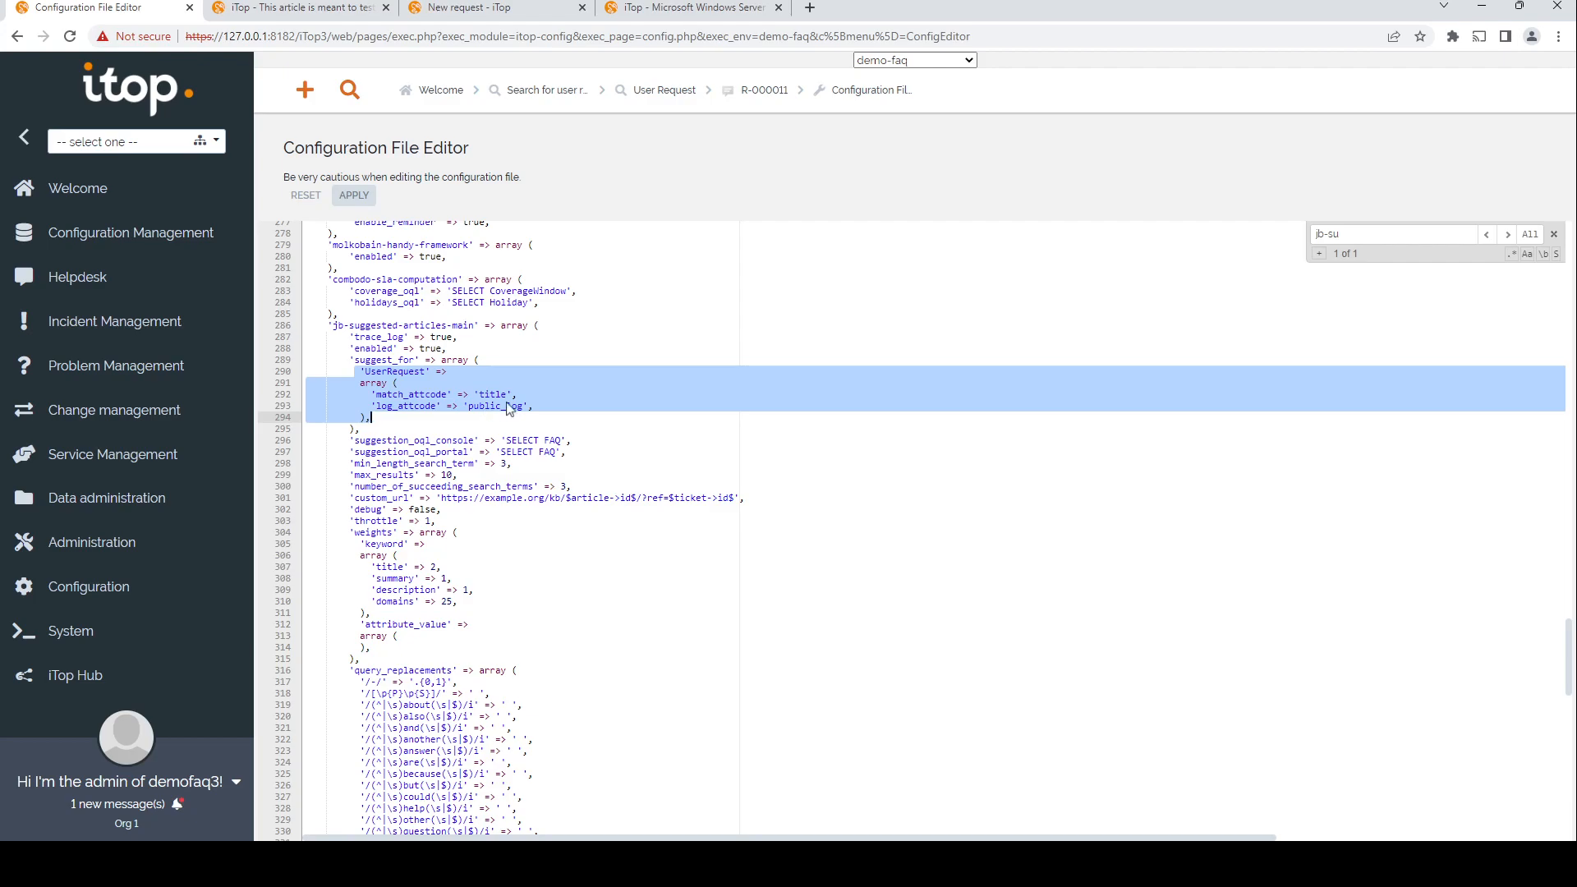
scroll(510, 414, "down", 1)
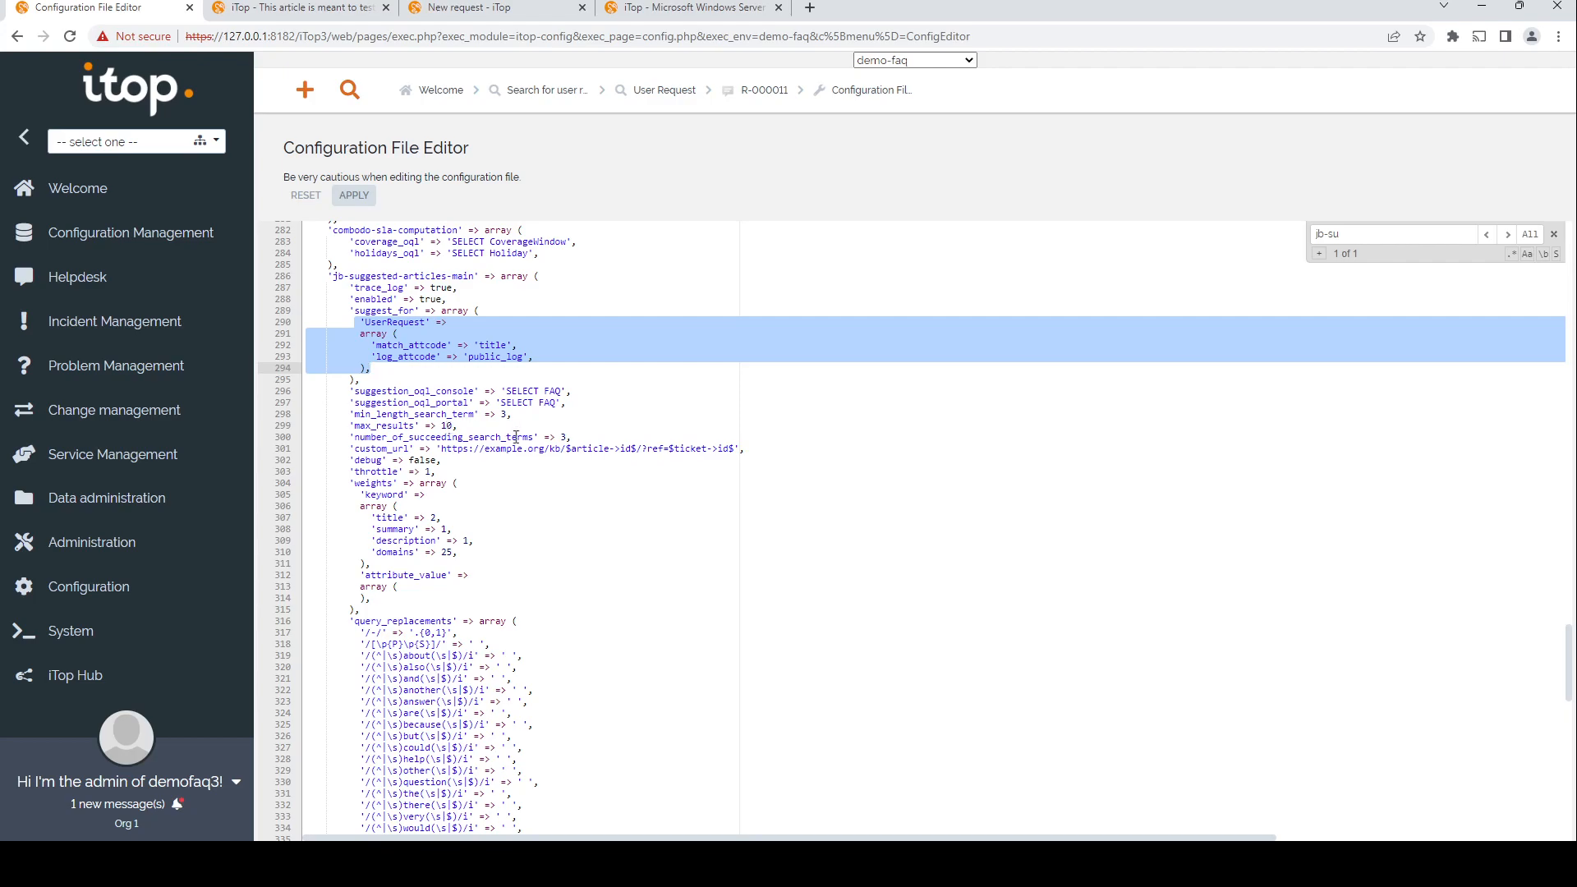
double_click(448, 436)
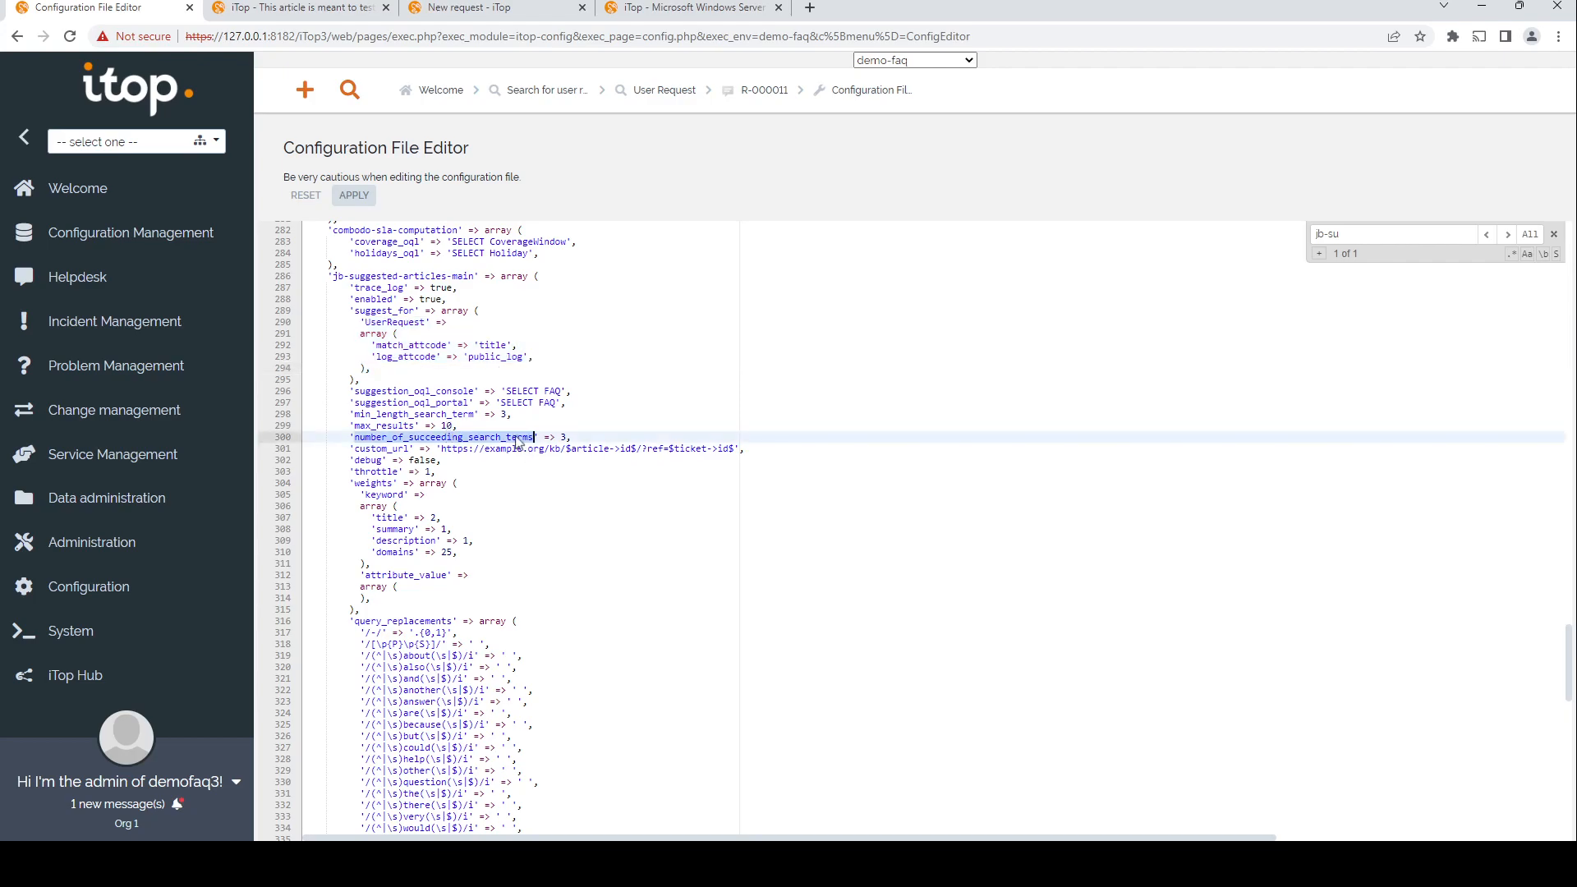
left_click(519, 436)
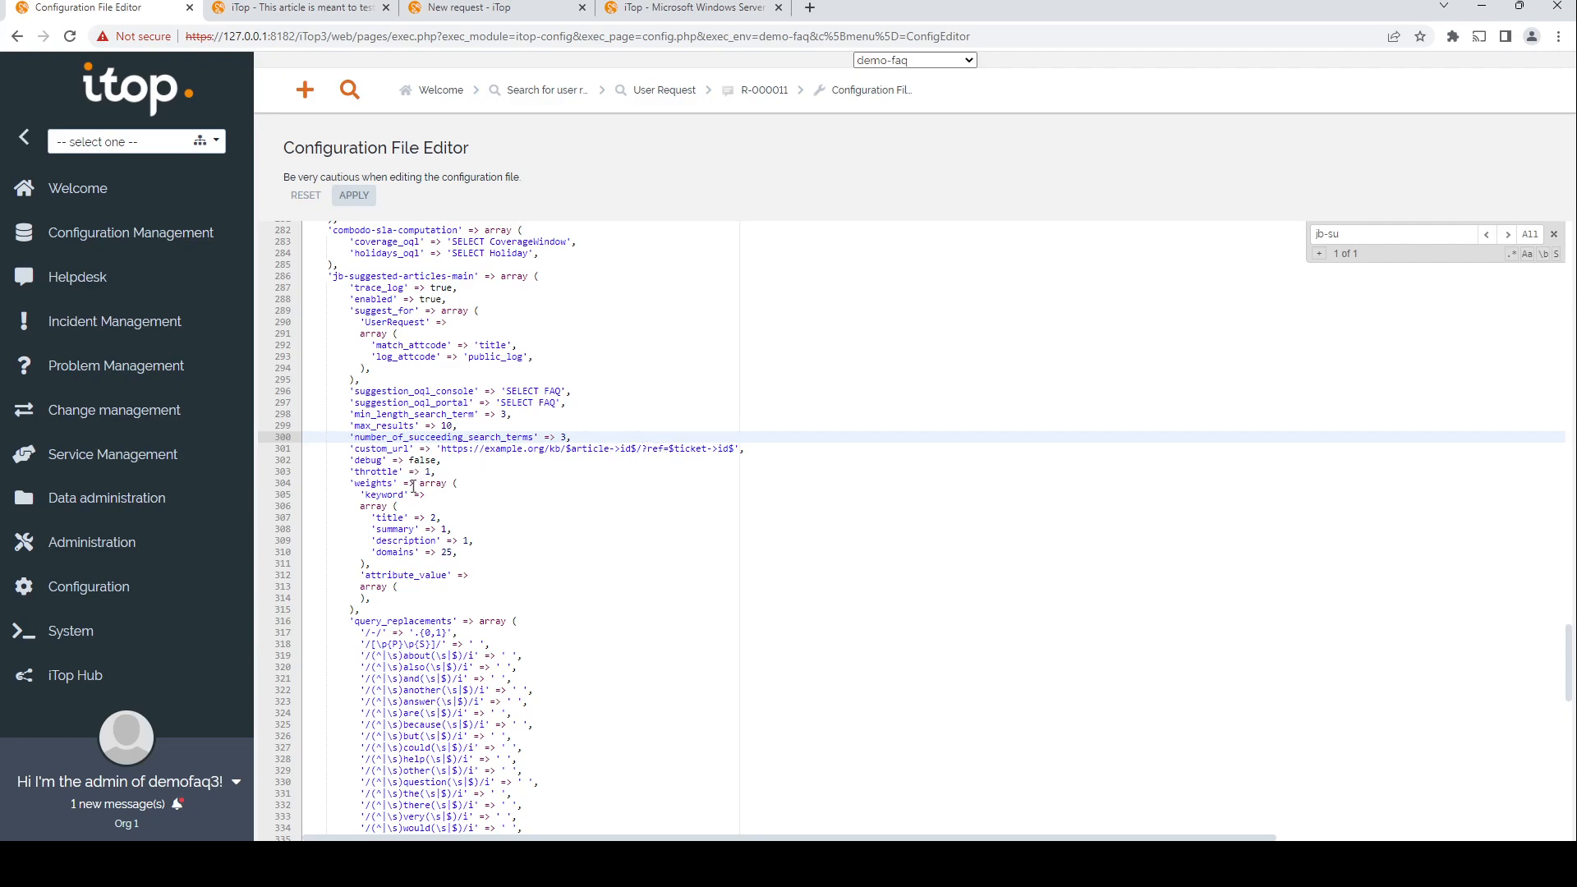
double_click(380, 472)
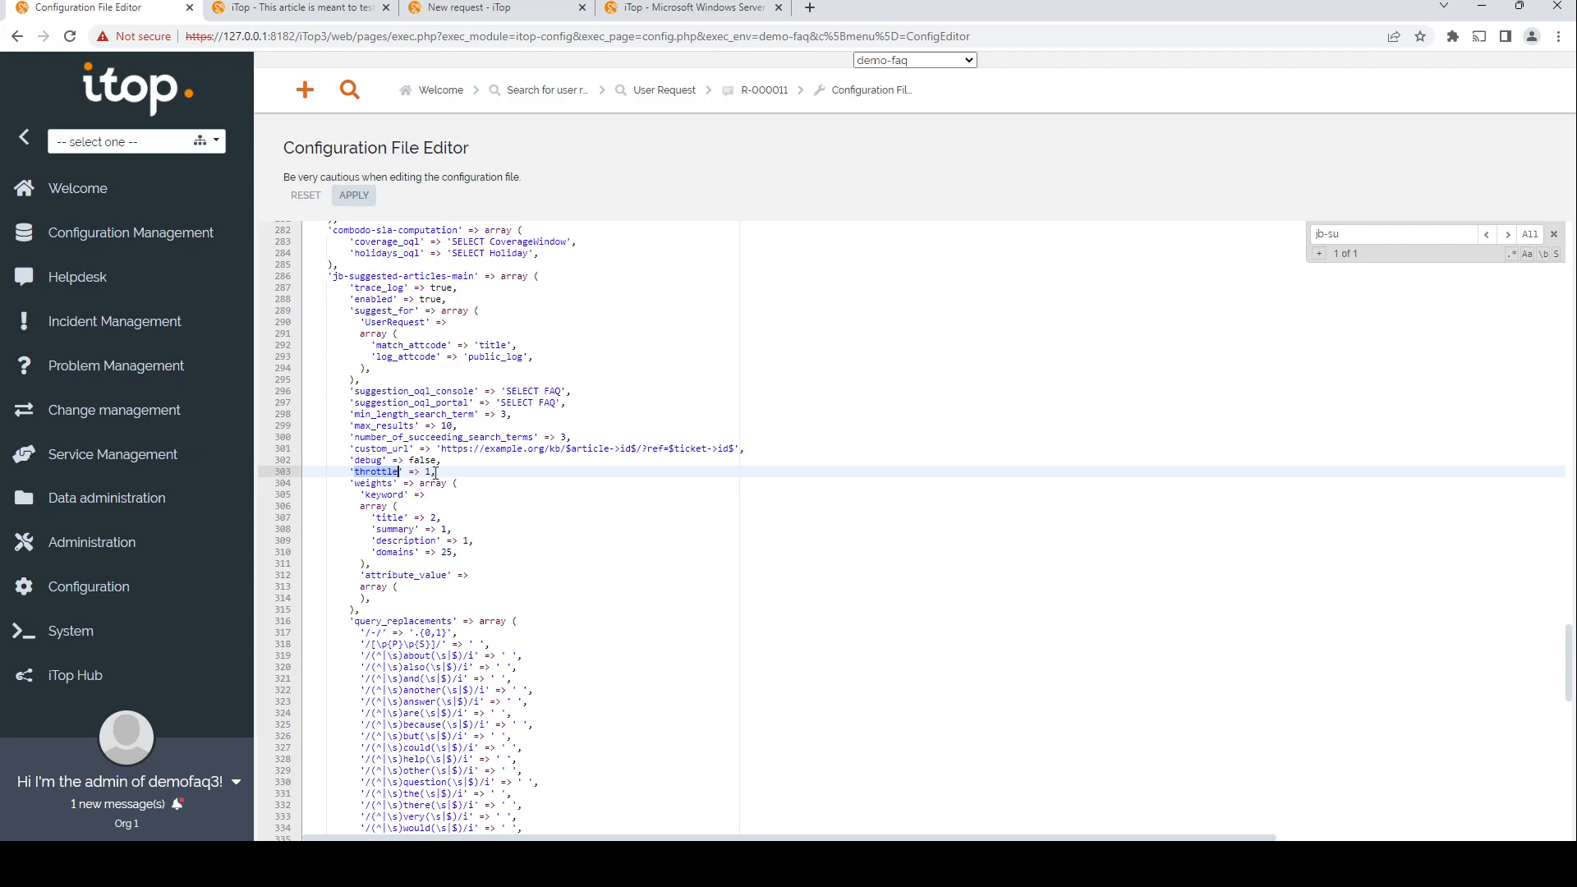
Step: Examine the weights options for title, summary, description and domains in the same section
left_click_drag(308, 483, 401, 610)
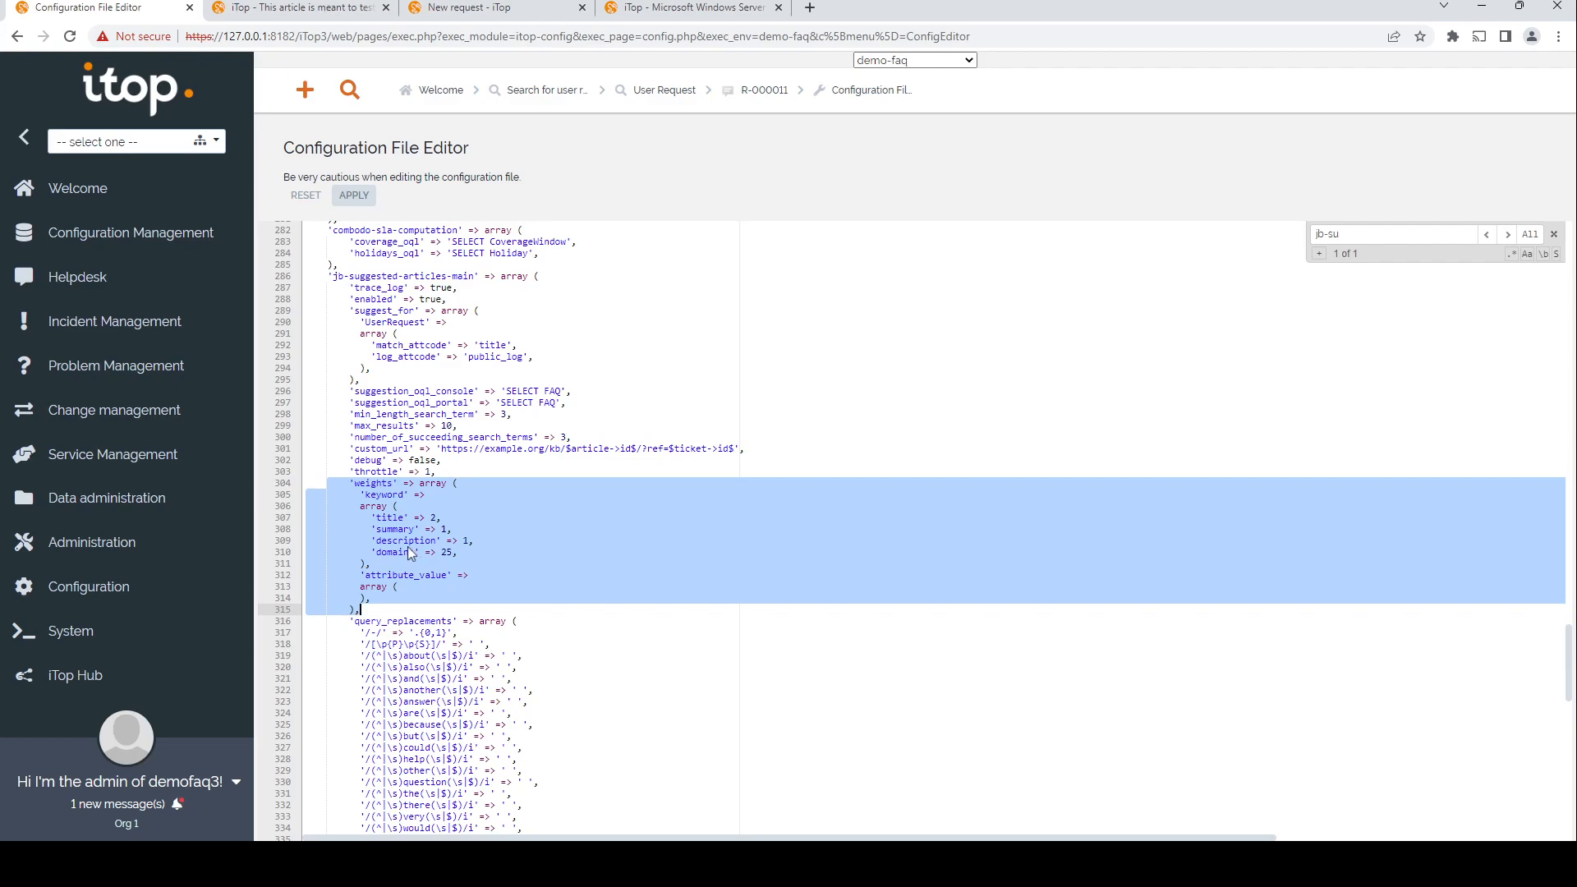
left_click(399, 518)
double_click(399, 518)
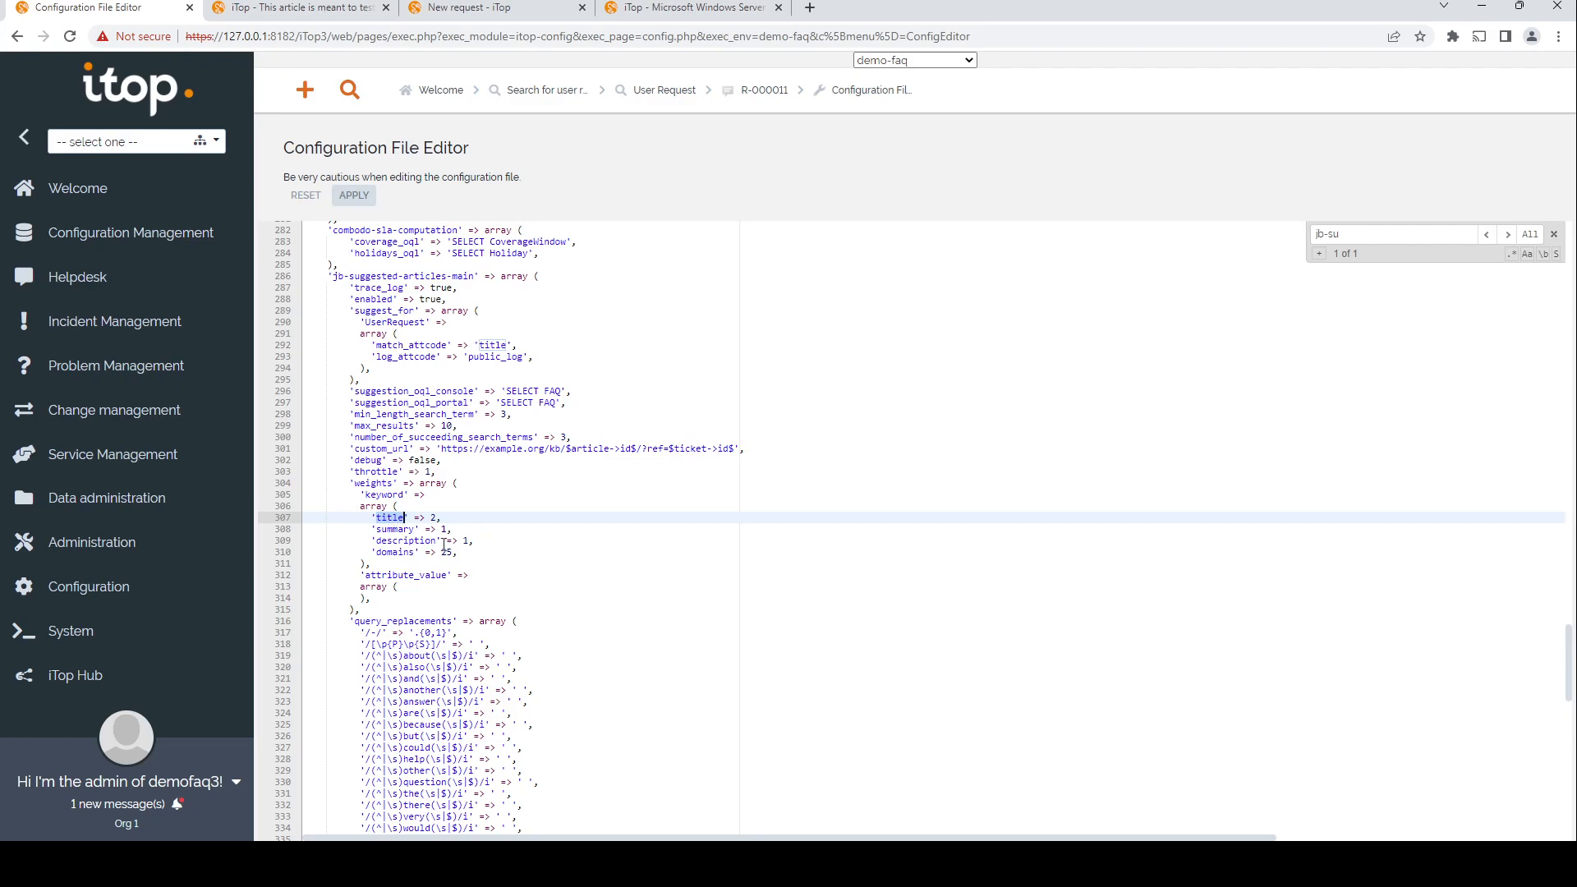
left_click(404, 529)
double_click(404, 530)
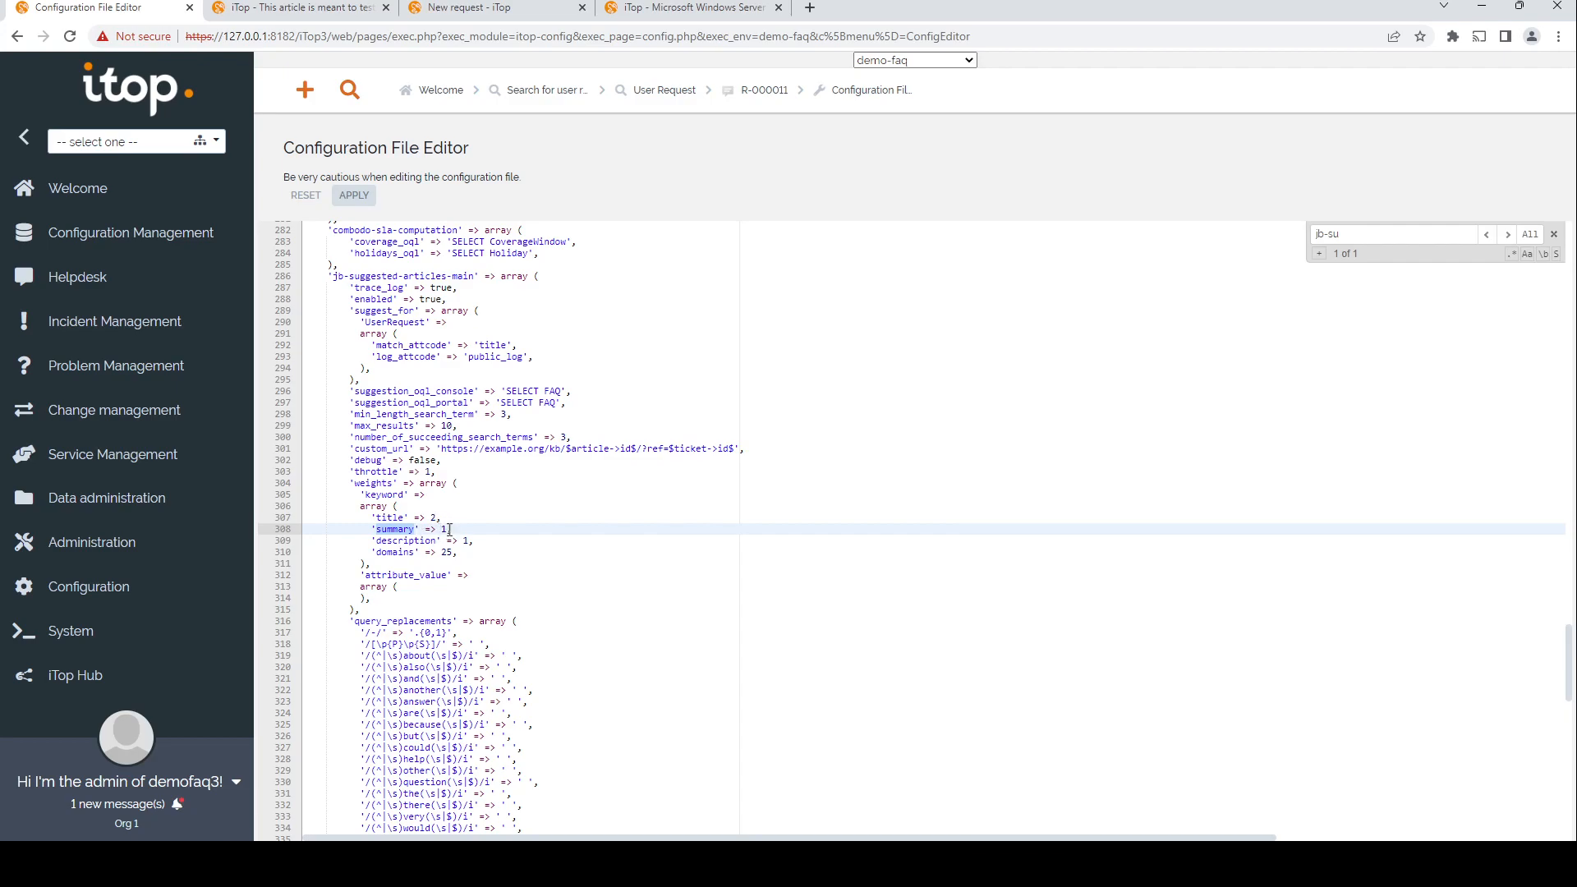
left_click(493, 553)
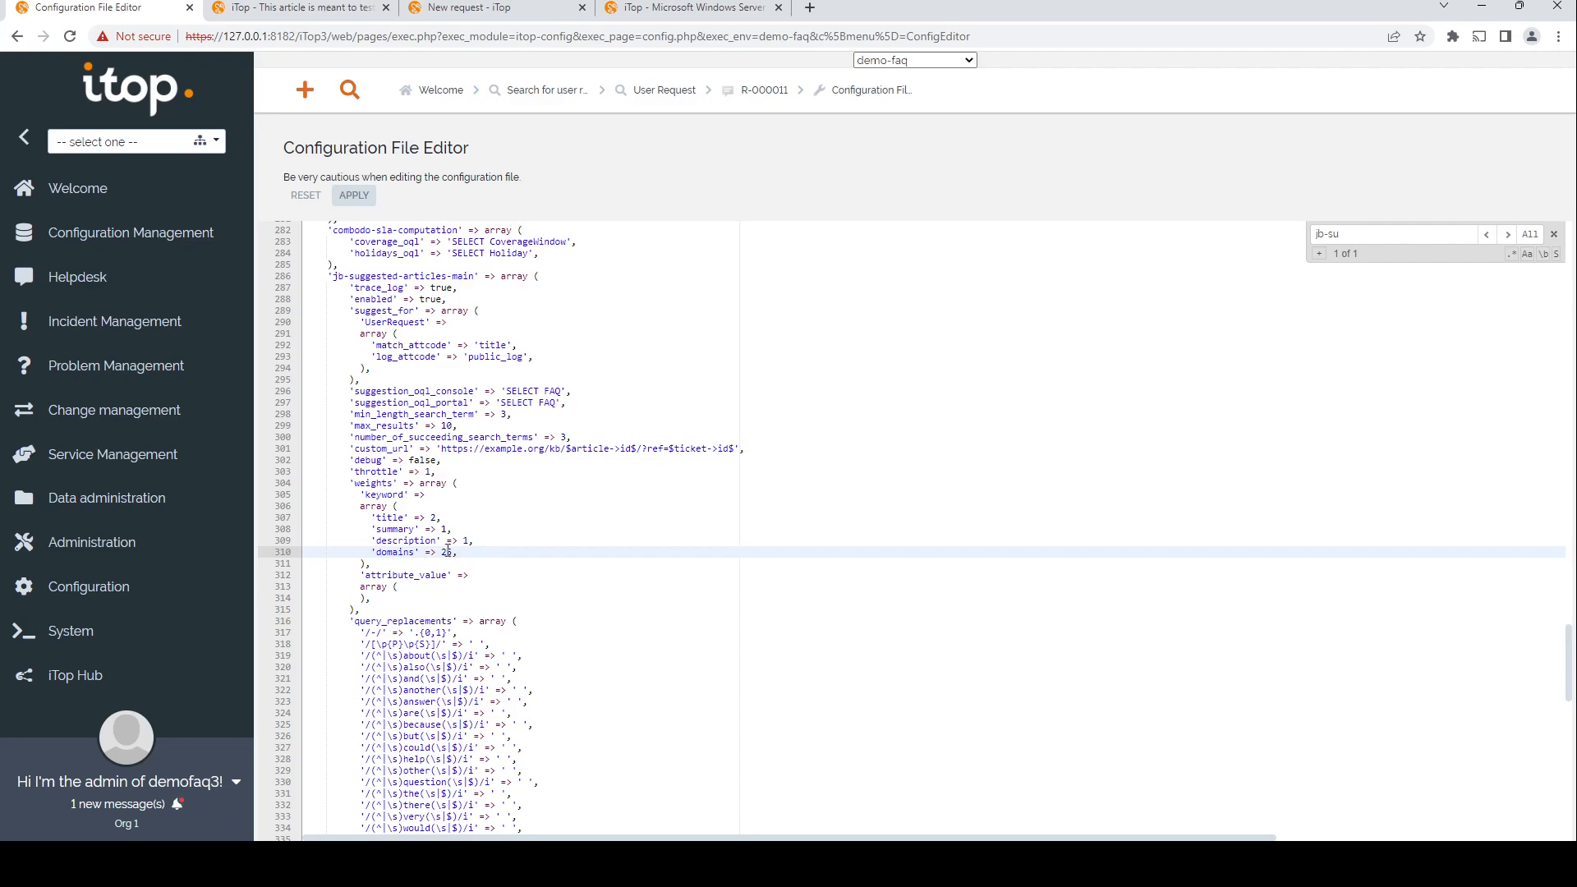
left_click(417, 586)
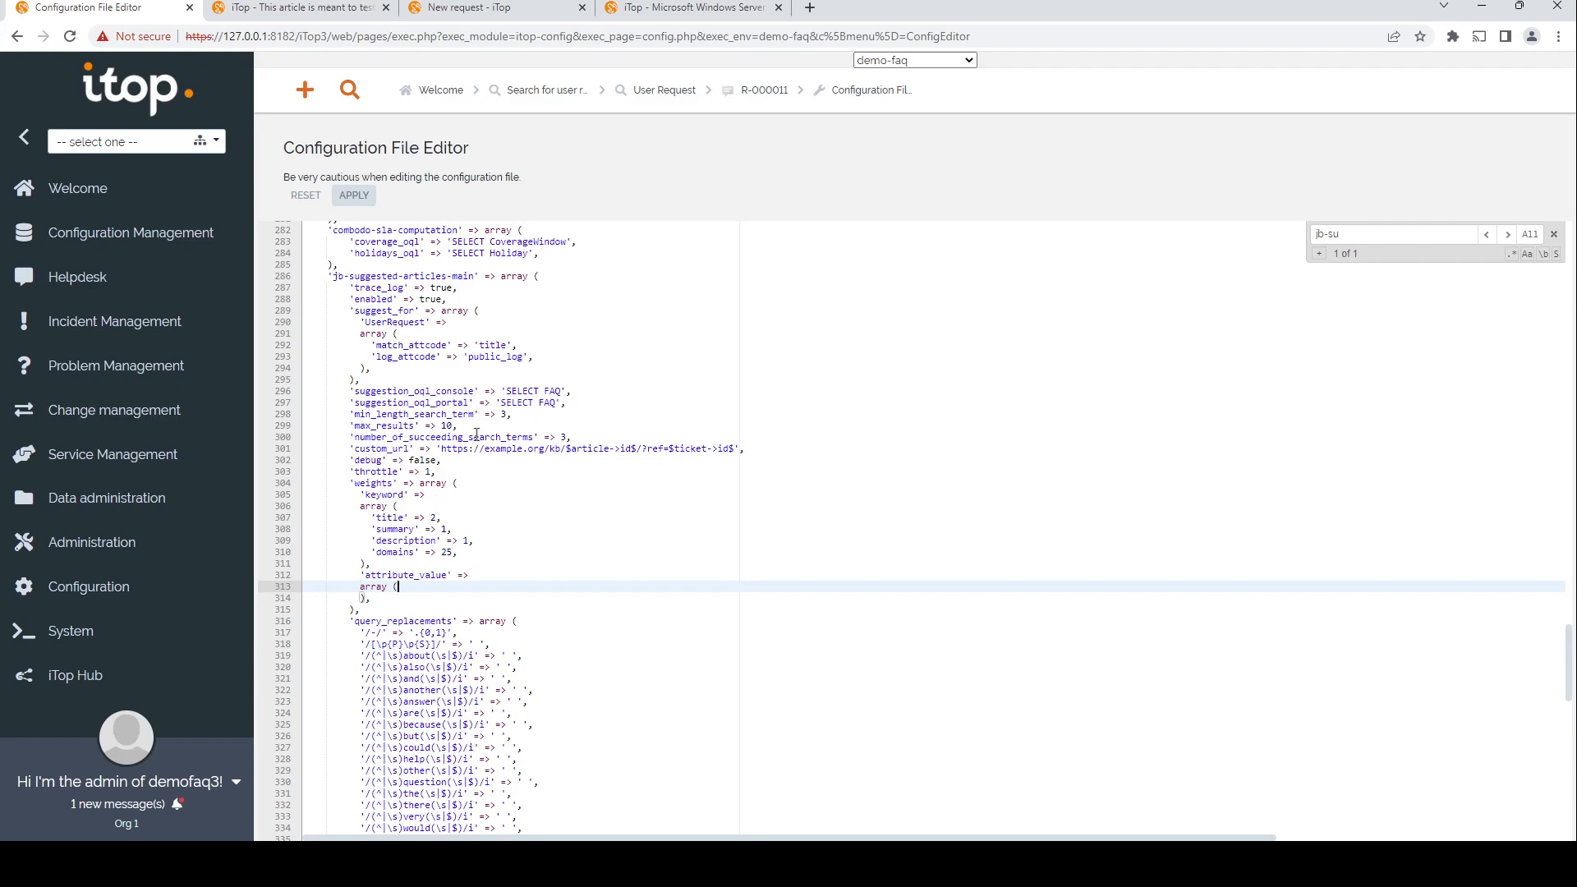
left_click_drag(367, 518, 481, 552)
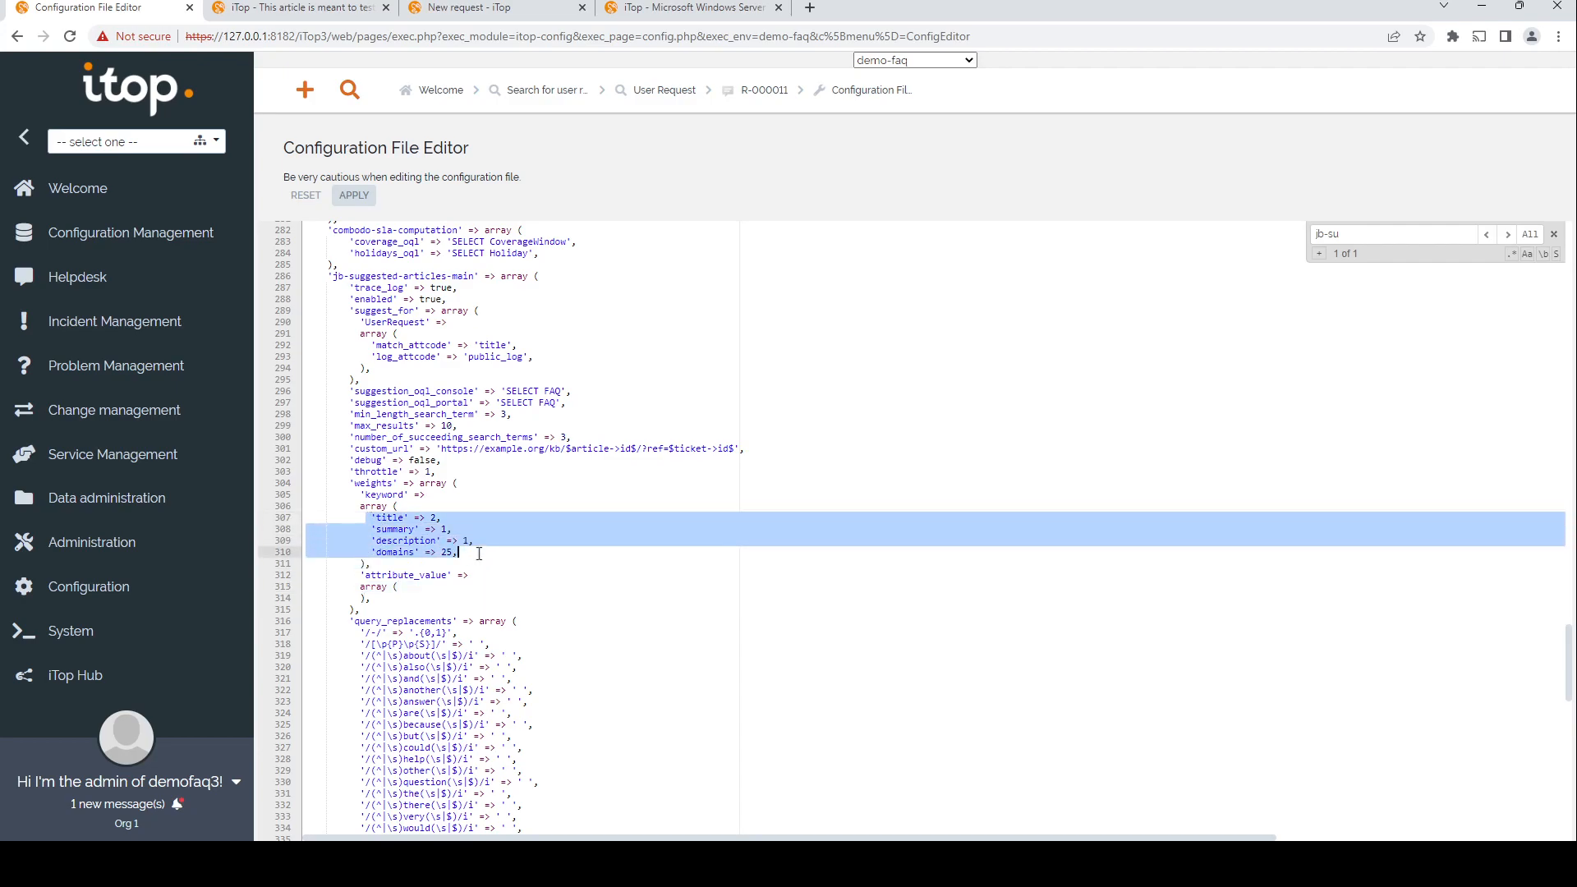
double_click(395, 437)
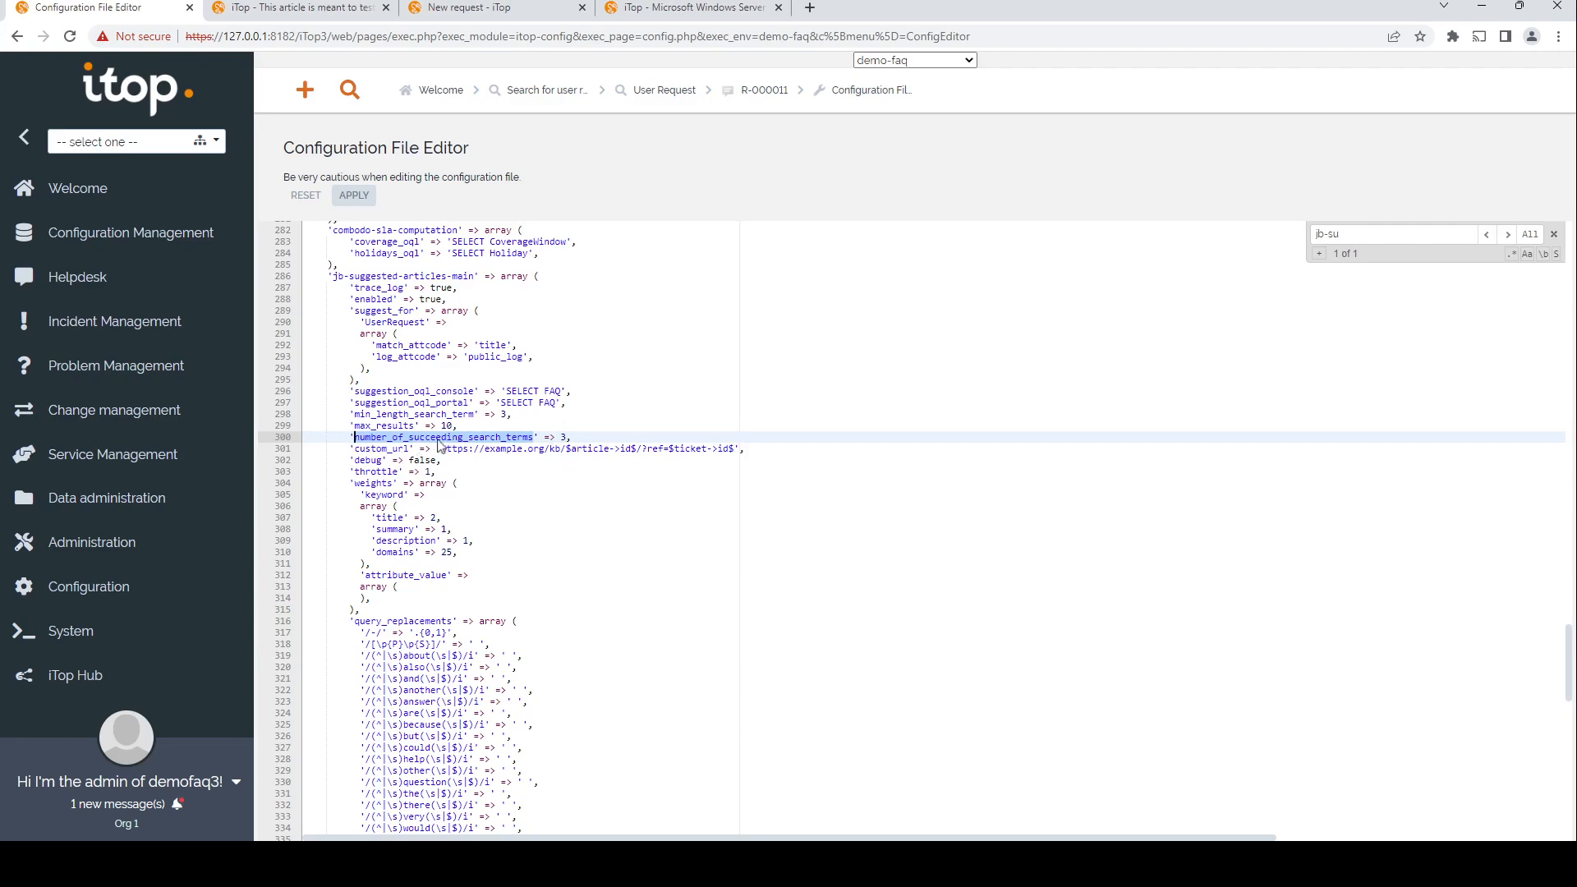
scroll(435, 456, "down", 2)
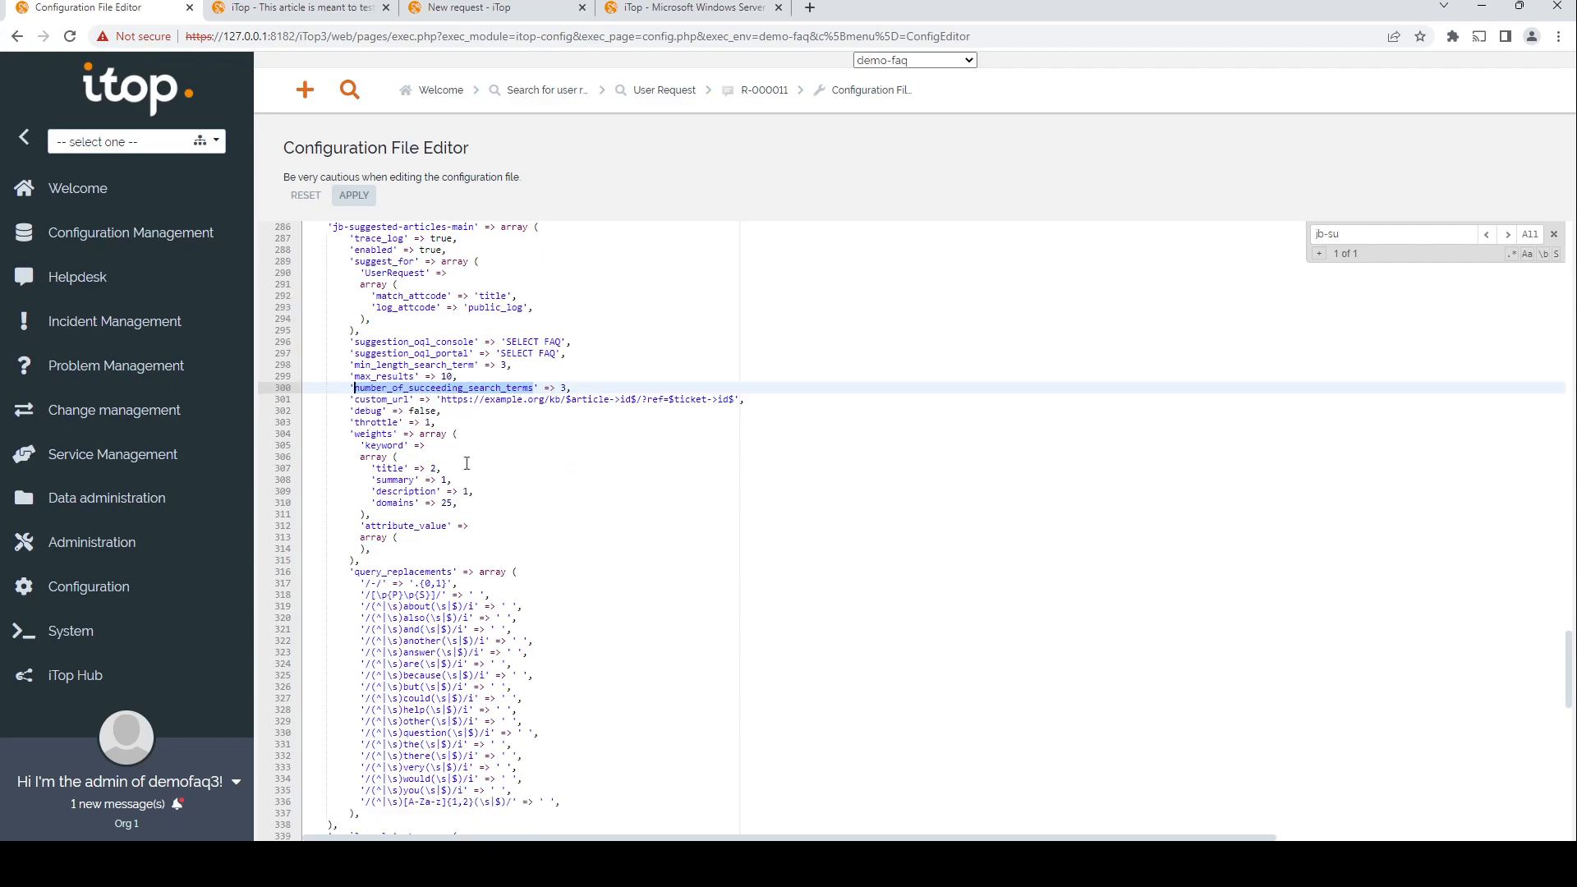